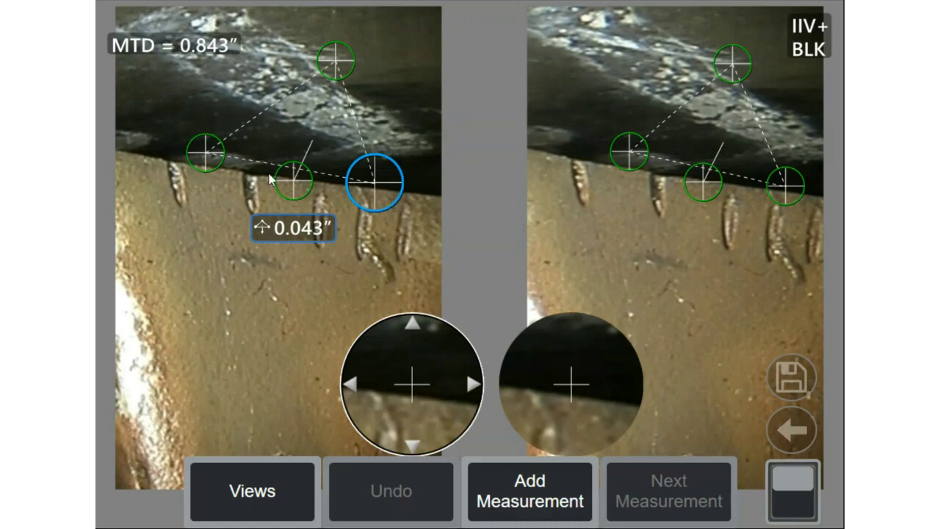
# Select the left, top and middle measurement cursors in turn to review their placement.
pyautogui.click(206, 156)
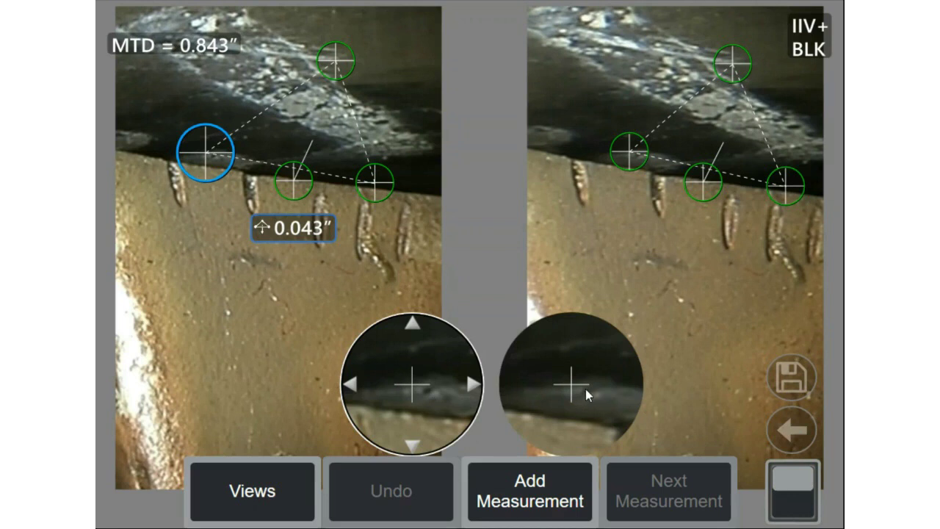
pyautogui.click(245, 174)
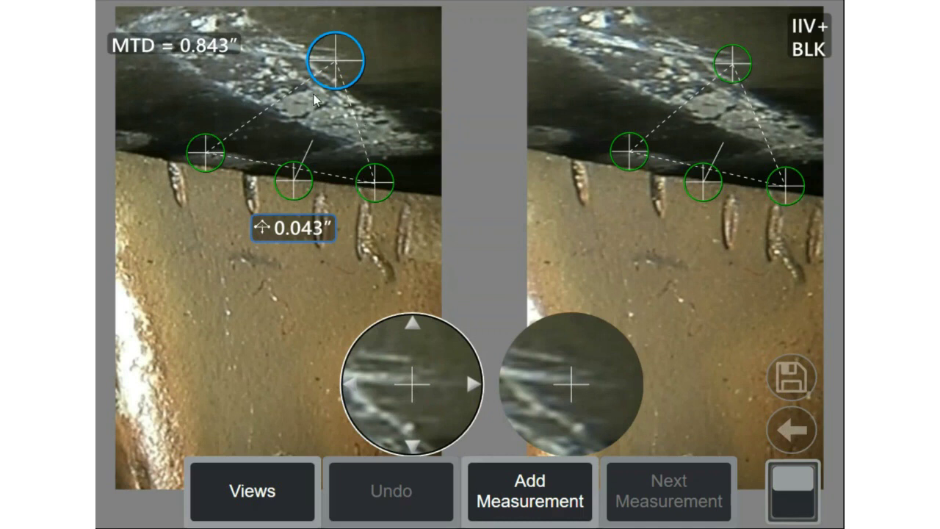
pyautogui.click(310, 162)
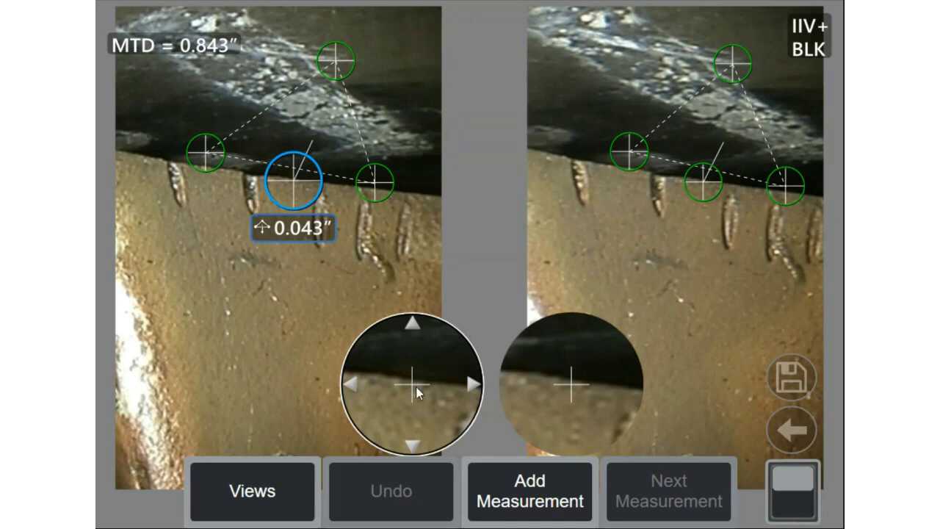
# Nudge the middle depth point upward three times so the depth reads 0.042″.
pyautogui.click(411, 326)
pyautogui.click(411, 326)
pyautogui.click(412, 326)
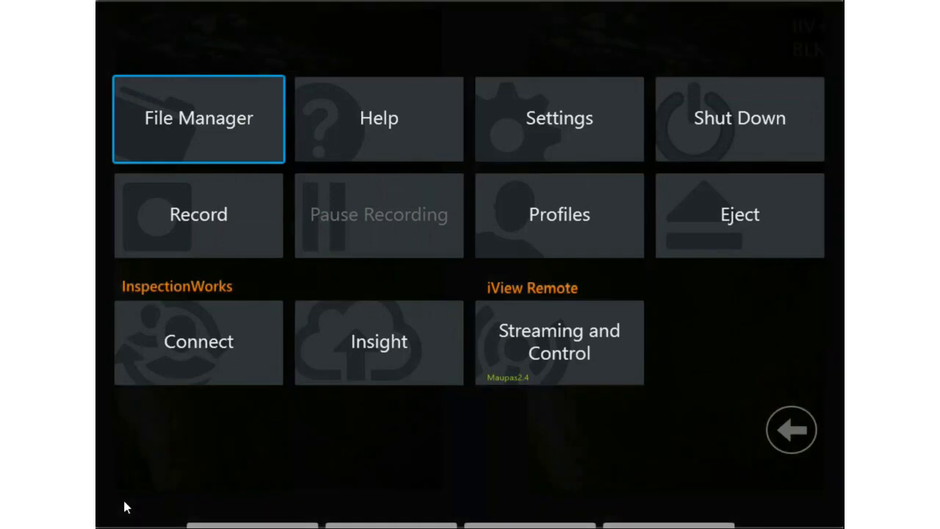
# Set 3D Surface Mask to Show in Measurement & Annotation settings, then return to the measurement.
pyautogui.click(537, 140)
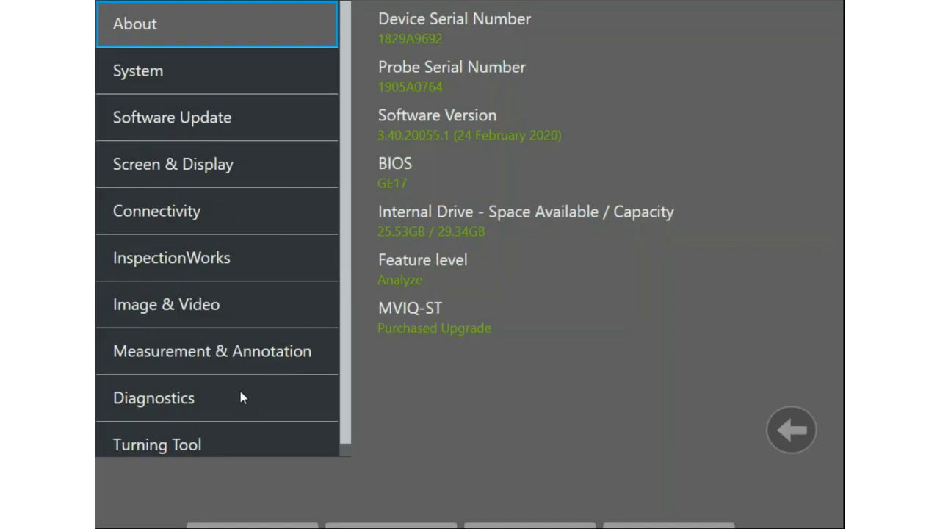
pyautogui.click(309, 346)
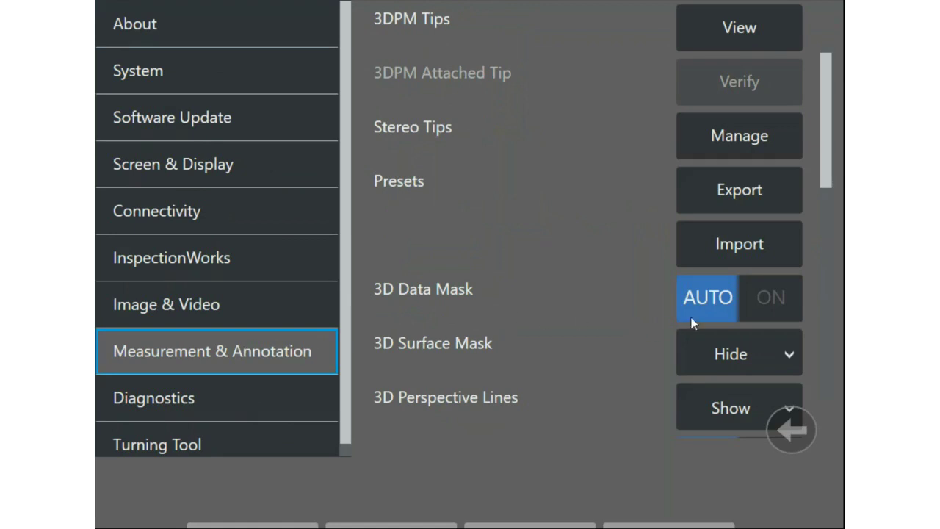
pyautogui.click(739, 360)
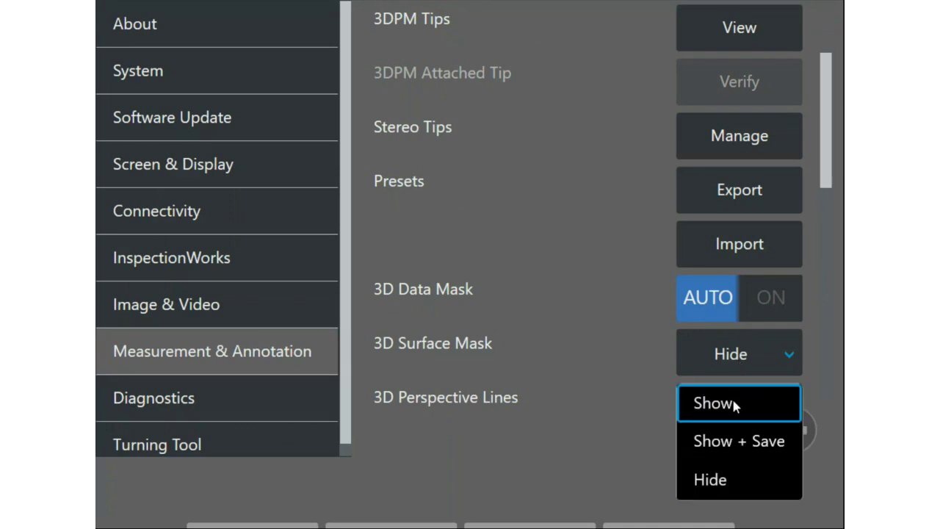
pyautogui.click(736, 406)
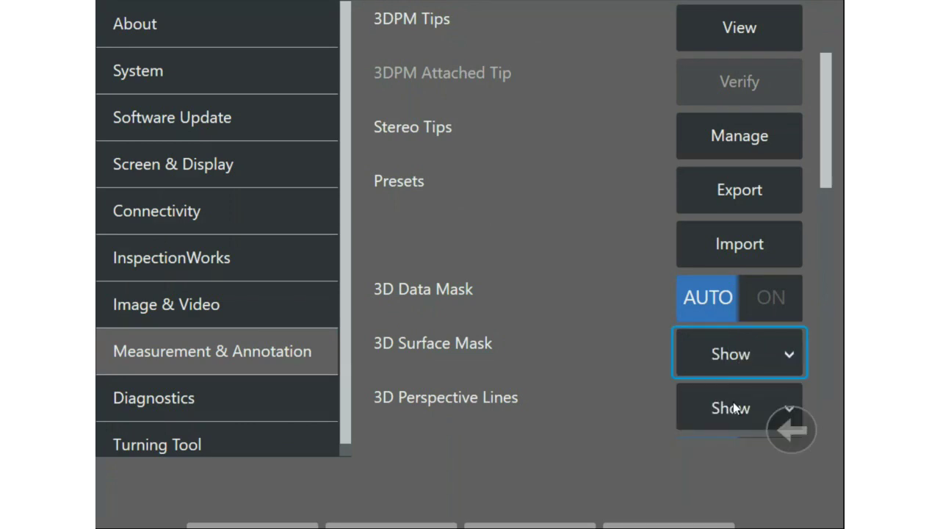
pyautogui.click(788, 439)
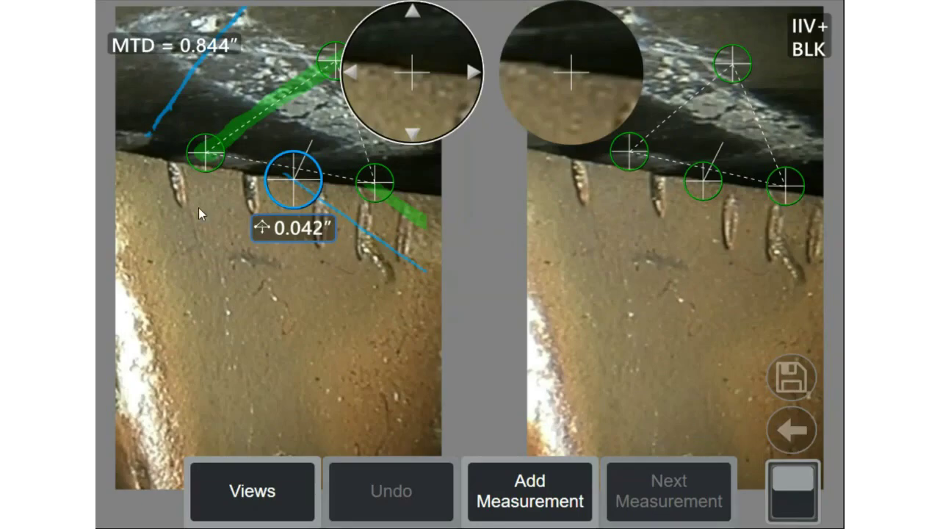
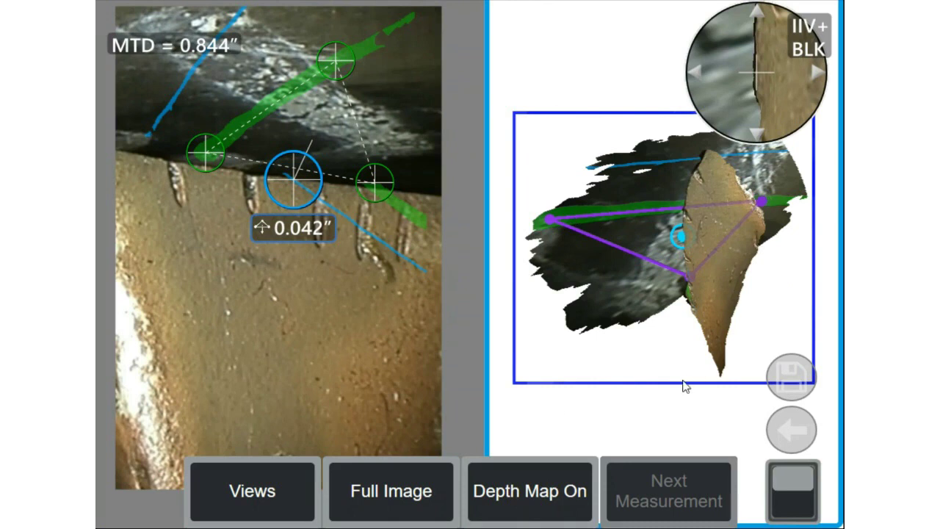
# Rotate the point cloud to inspect the 0.042″ depth from several angles, including edge-on.
pyautogui.moveTo(684, 385); pyautogui.dragTo(680, 329)
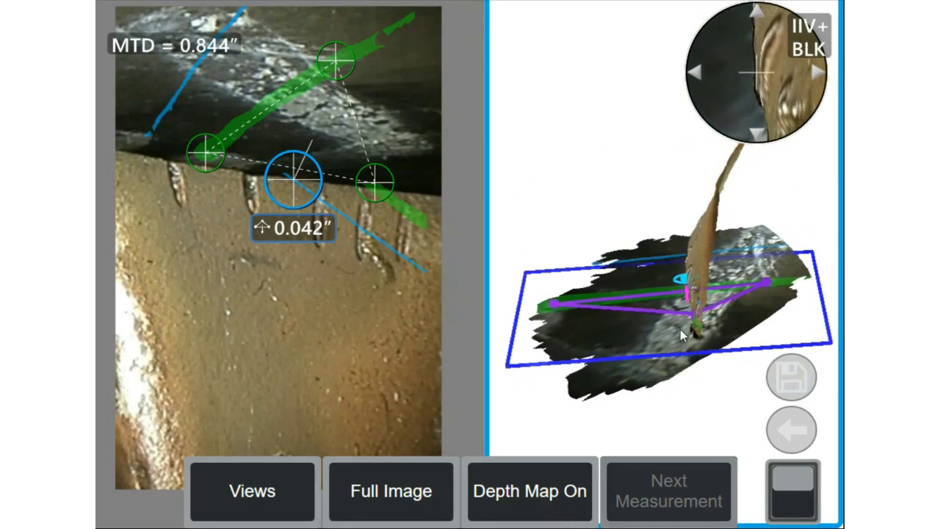
pyautogui.moveTo(681, 329); pyautogui.dragTo(634, 308)
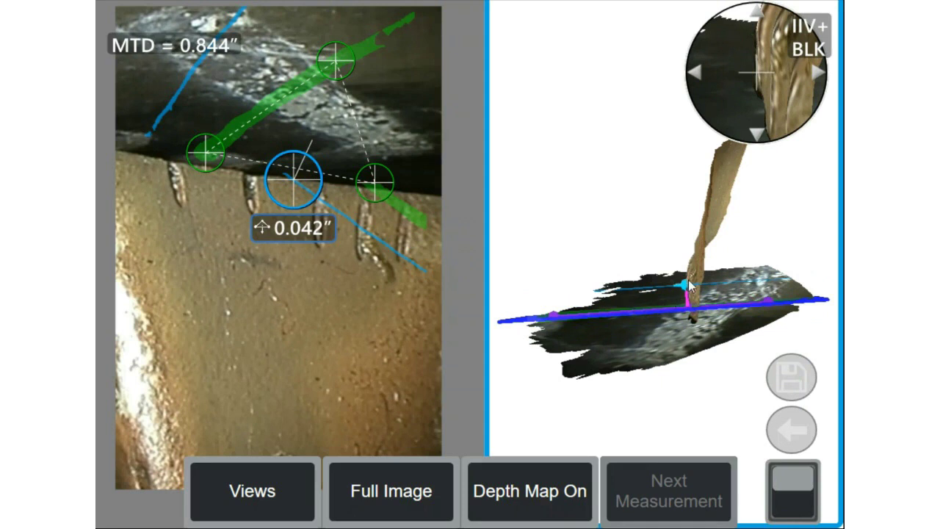
pyautogui.moveTo(620, 316); pyautogui.dragTo(688, 328)
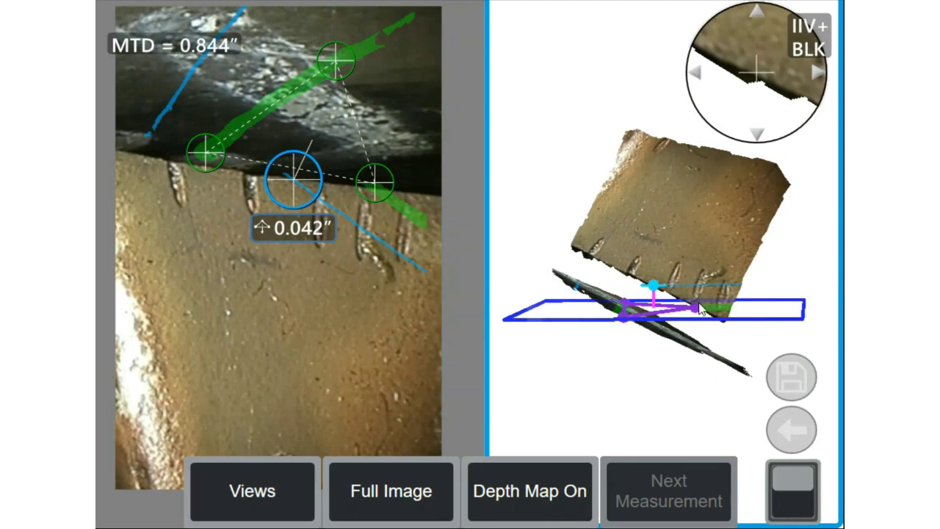
# Switch the active cursor between the right reference and middle depth points, then show layout choices.
pyautogui.click(697, 312)
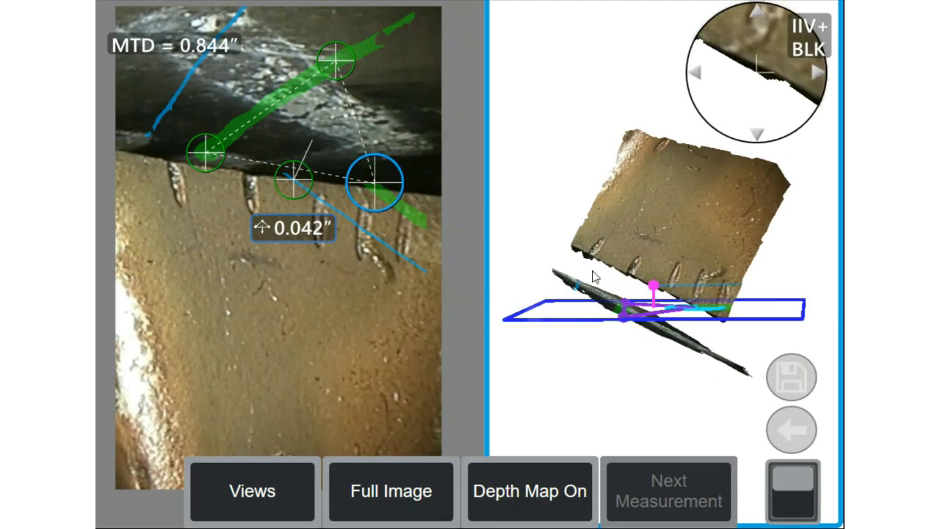
pyautogui.click(656, 293)
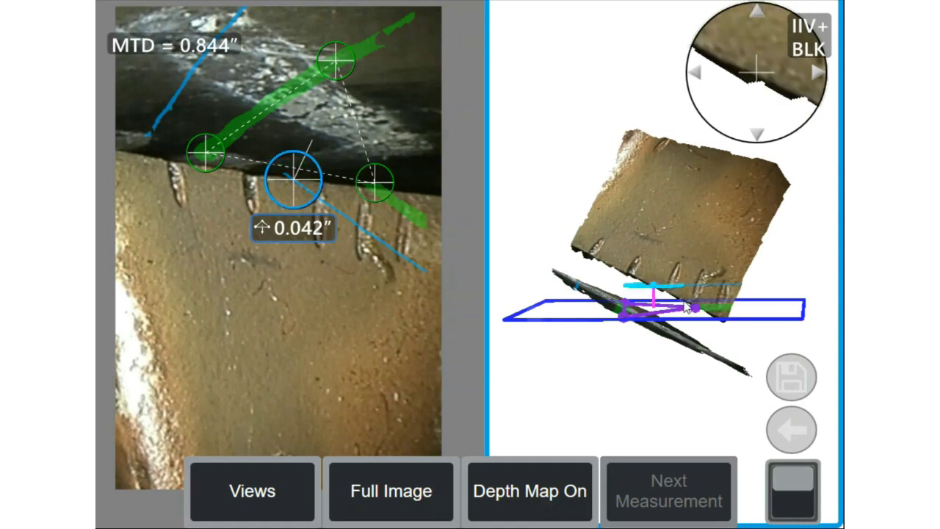
pyautogui.click(702, 318)
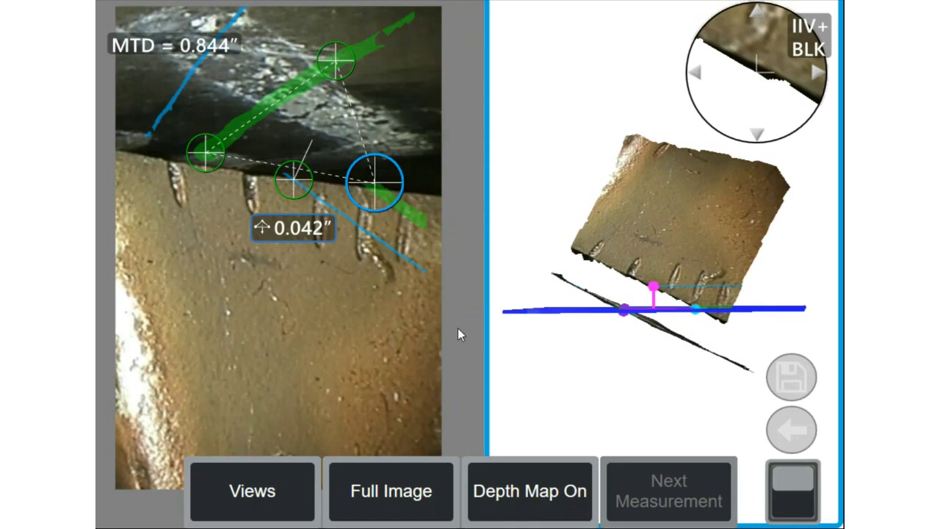
pyautogui.click(266, 488)
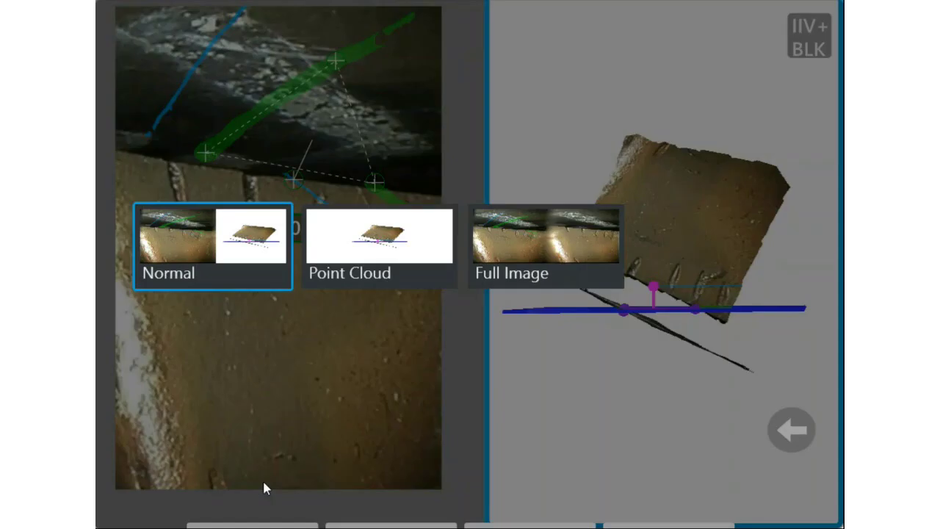
# Show the point cloud full-screen and slide the depth point along the edge profile to 0.062″.
pyautogui.click(372, 247)
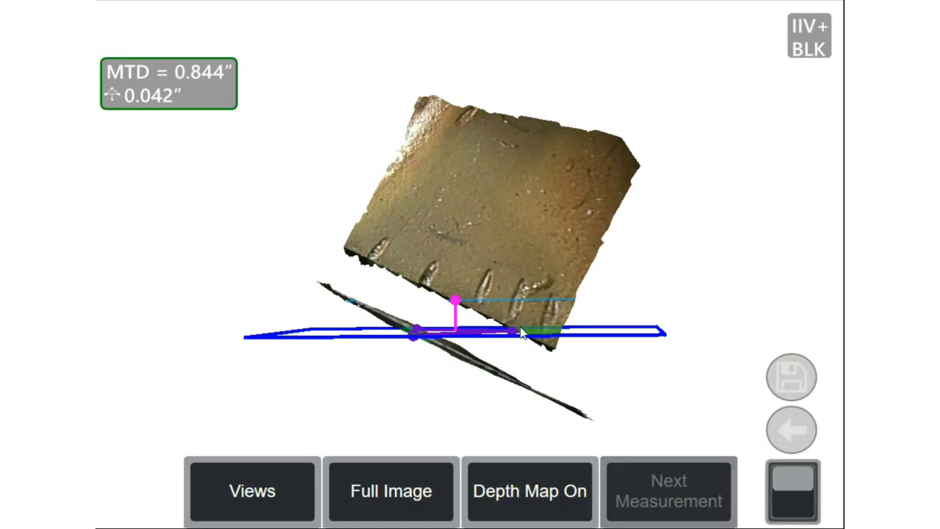
pyautogui.moveTo(512, 334); pyautogui.dragTo(514, 338)
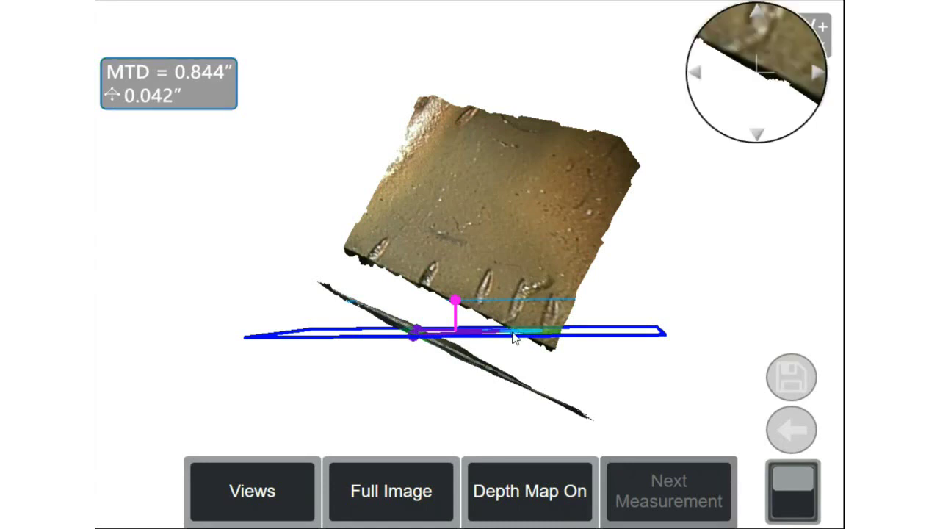
pyautogui.moveTo(515, 338); pyautogui.dragTo(503, 379)
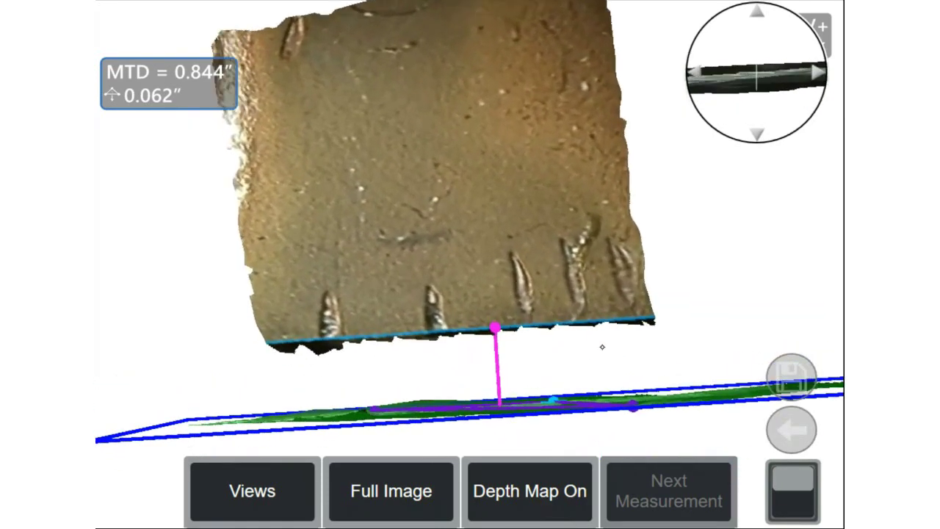
# Rotate the cloud to check the 0.062″ depth from two sides, then show layout choices.
pyautogui.moveTo(606, 314); pyautogui.dragTo(514, 345)
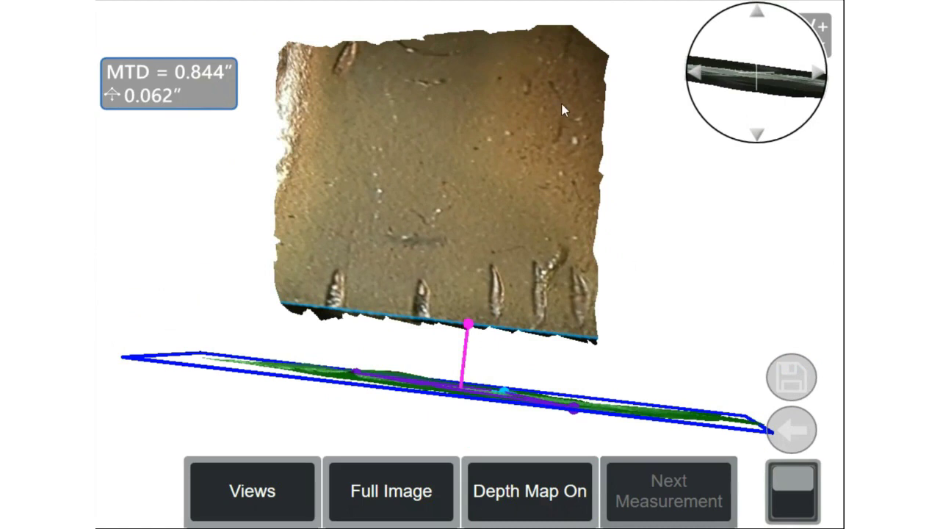
pyautogui.moveTo(559, 357); pyautogui.dragTo(676, 312)
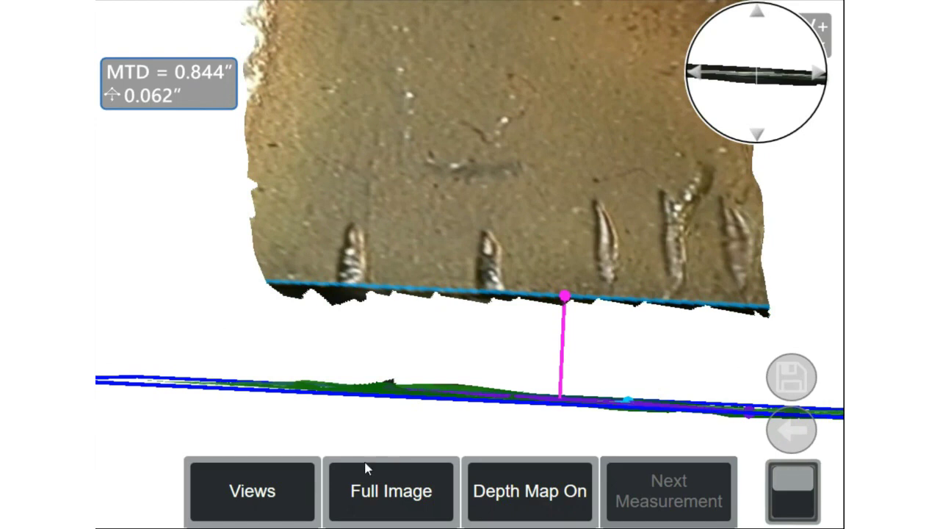
pyautogui.click(276, 490)
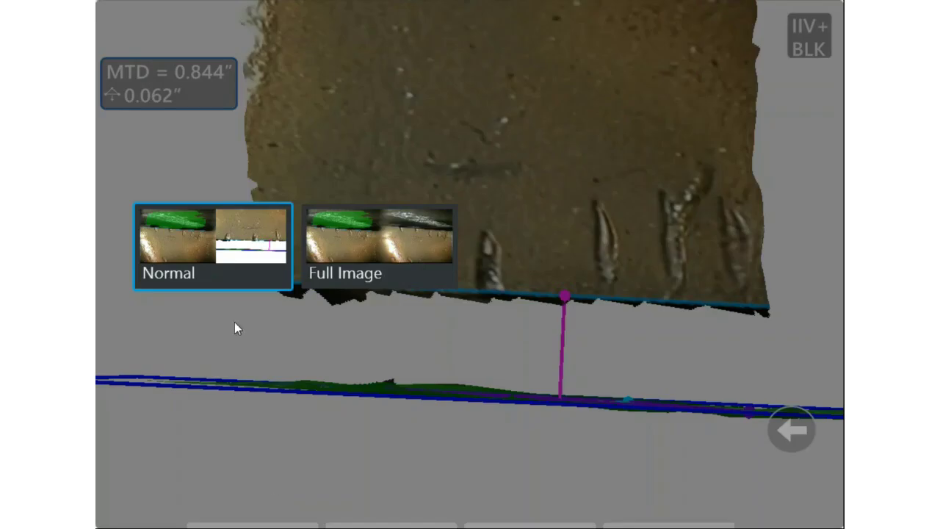
# Return to side-by-side stereo images and re-place the depth point on the edge, reading 0.041″.
pyautogui.click(350, 250)
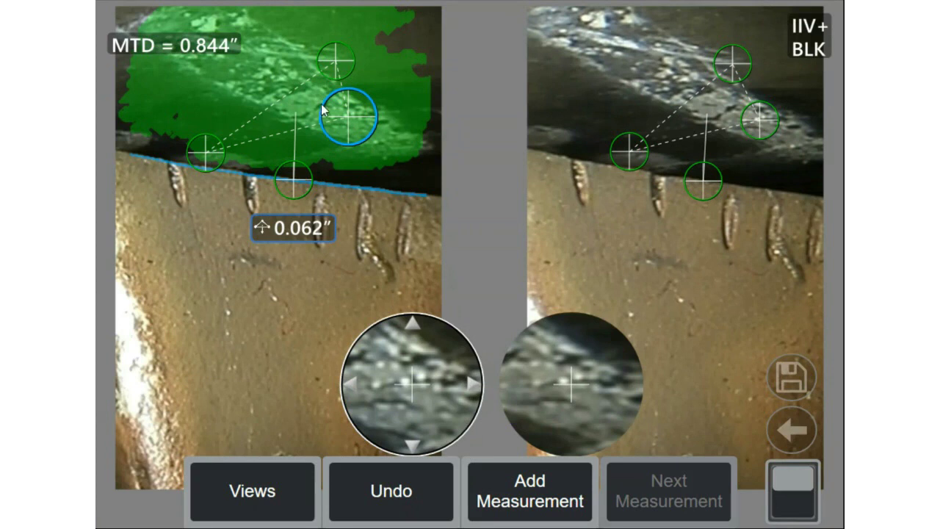
pyautogui.moveTo(351, 117); pyautogui.dragTo(376, 180)
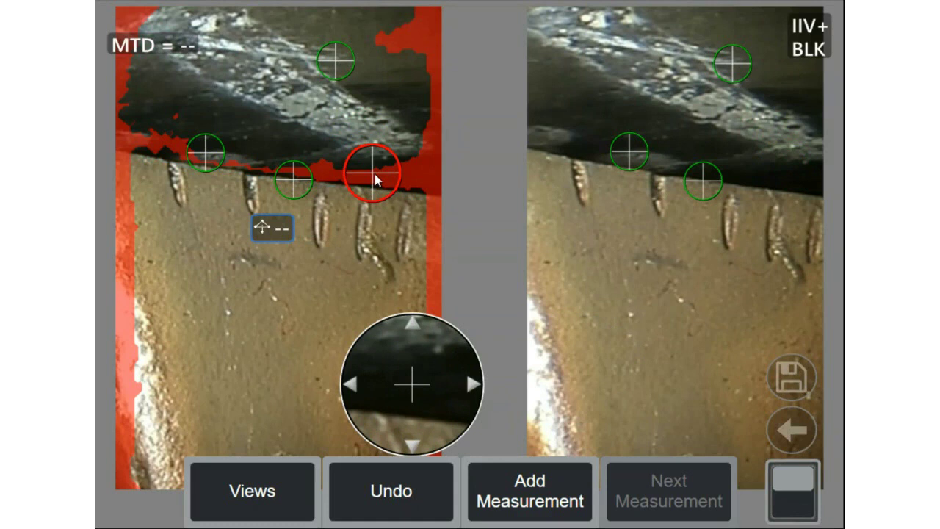
pyautogui.moveTo(375, 175); pyautogui.dragTo(373, 185)
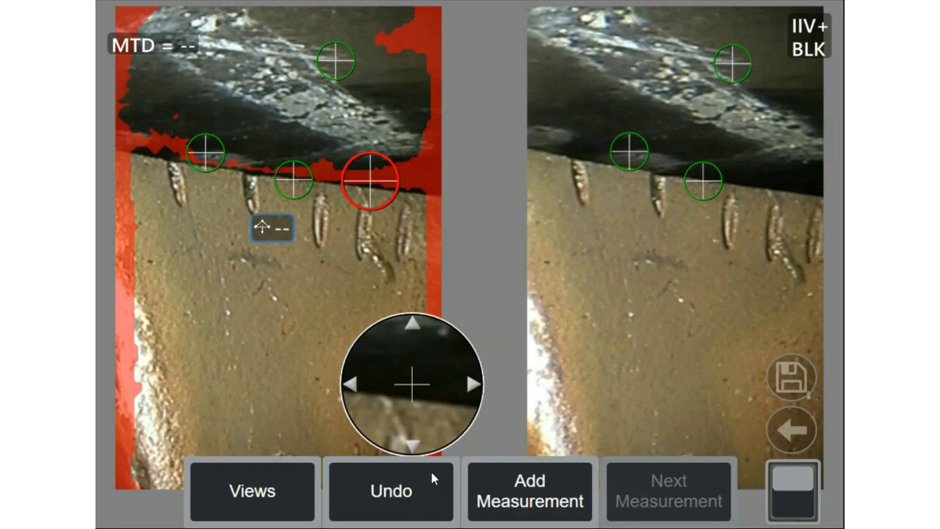
pyautogui.click(413, 446)
pyautogui.click(413, 446)
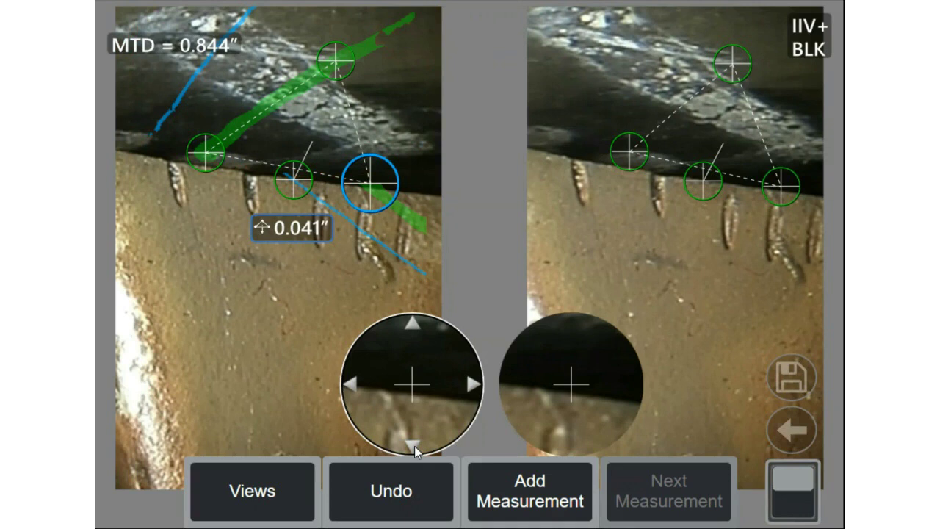
# Move the depth point higher on the blade edge to finish the measurement.
pyautogui.moveTo(369, 191); pyautogui.dragTo(365, 144)
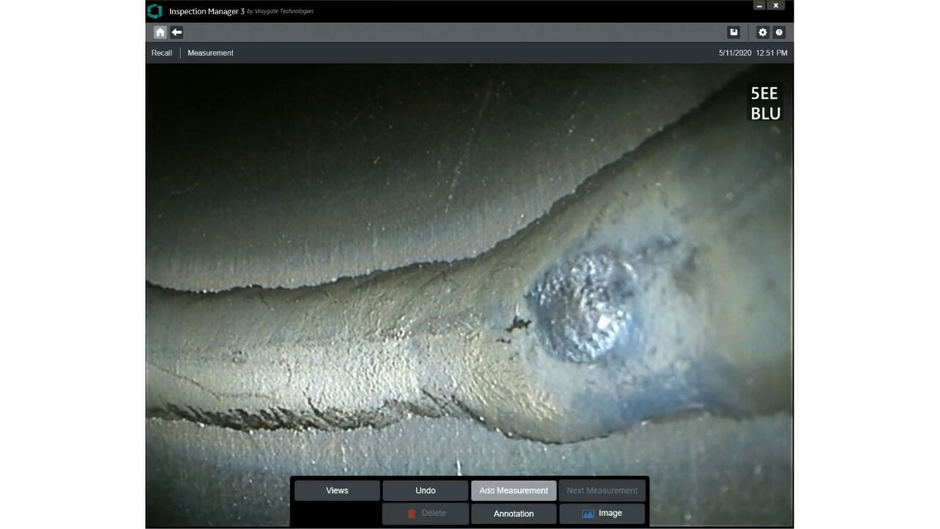
# Add a Depth measurement with three reference points around the pit, moving the 0.000″ label aside.
pyautogui.click(513, 490)
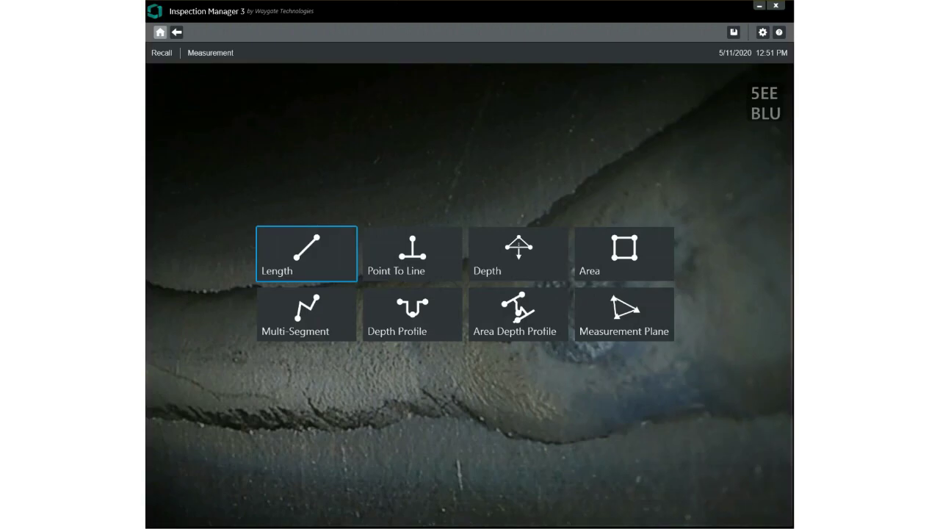
pyautogui.click(518, 253)
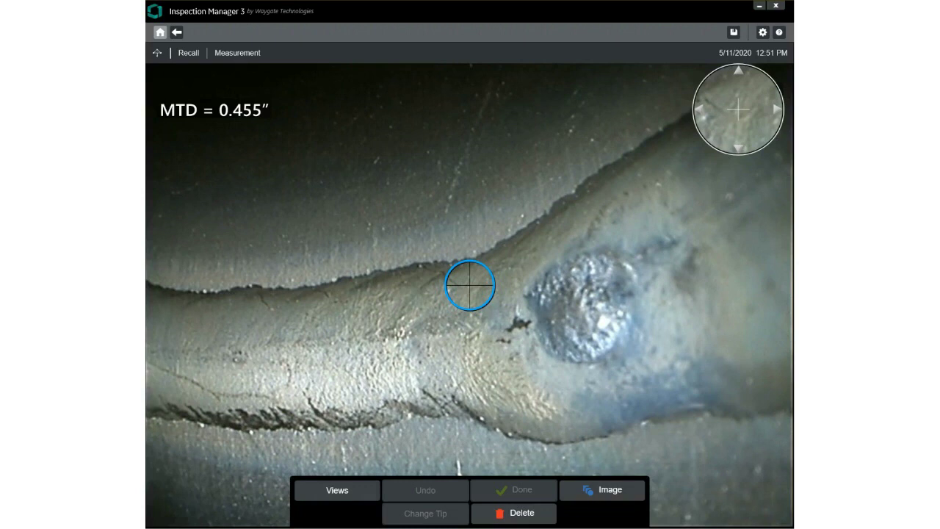
pyautogui.click(470, 285)
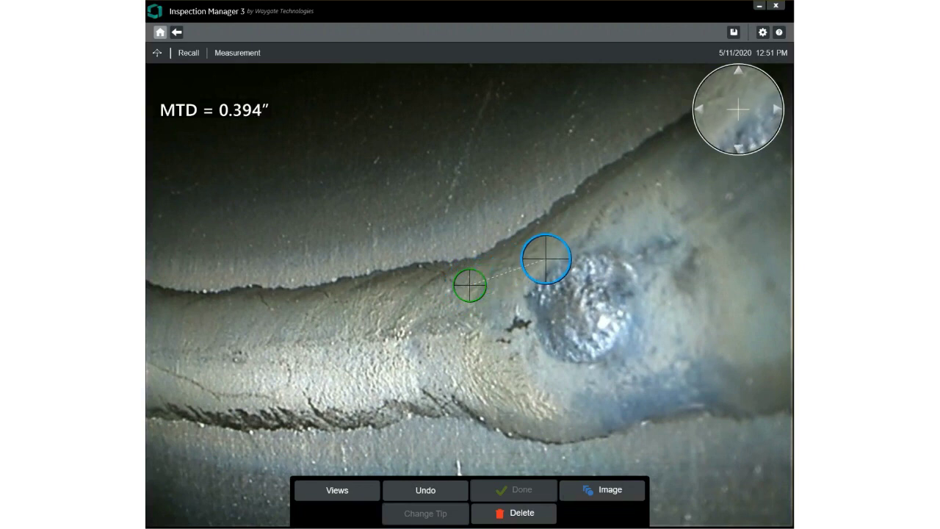
pyautogui.click(547, 259)
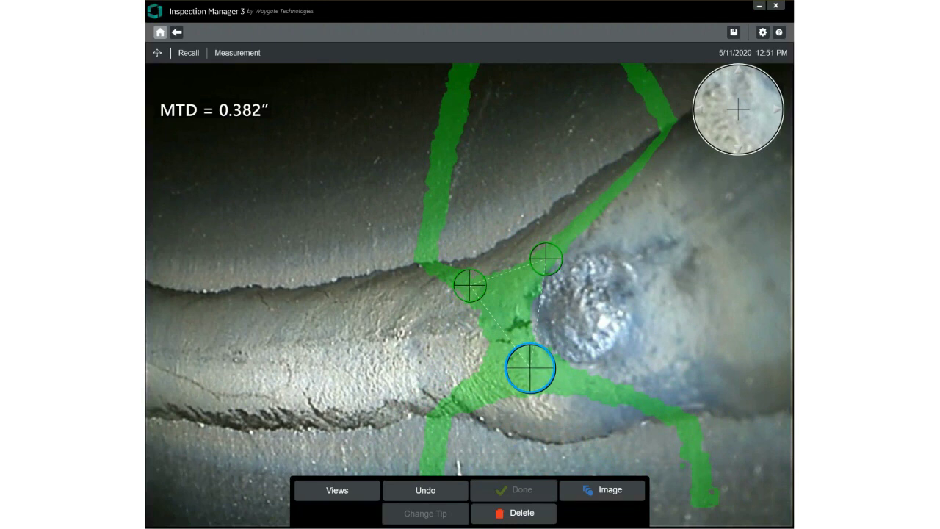
pyautogui.click(486, 263)
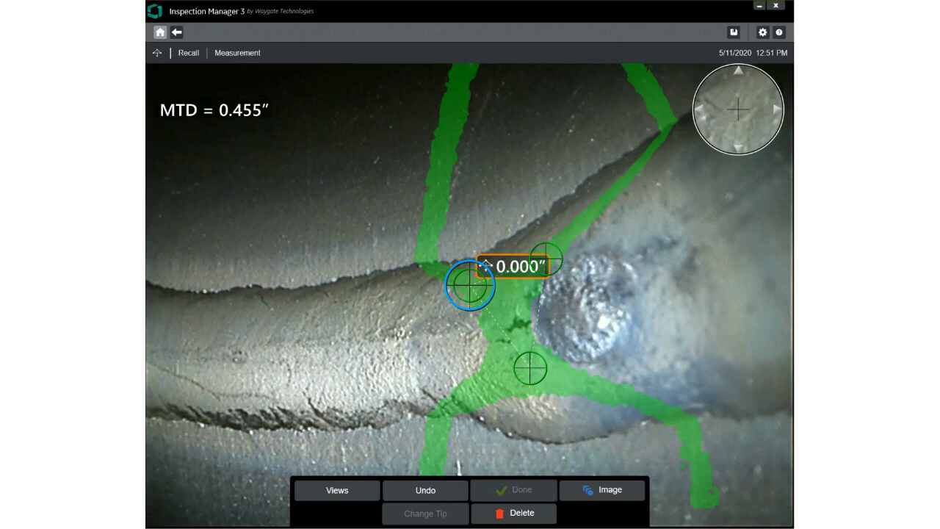
pyautogui.click(487, 265)
pyautogui.moveTo(486, 264); pyautogui.dragTo(408, 337)
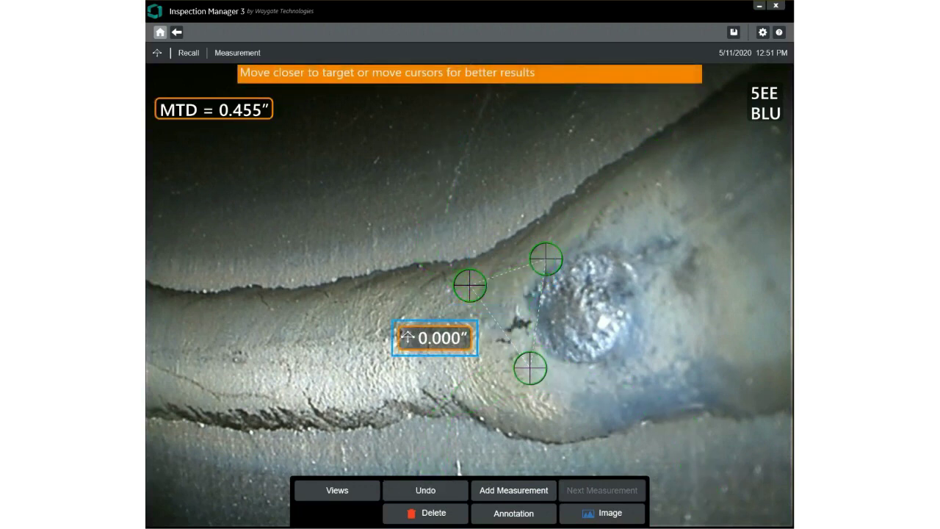
# Move the depth point into the pit, reading 0.001″, then delete the depth measurement.
pyautogui.click(470, 285)
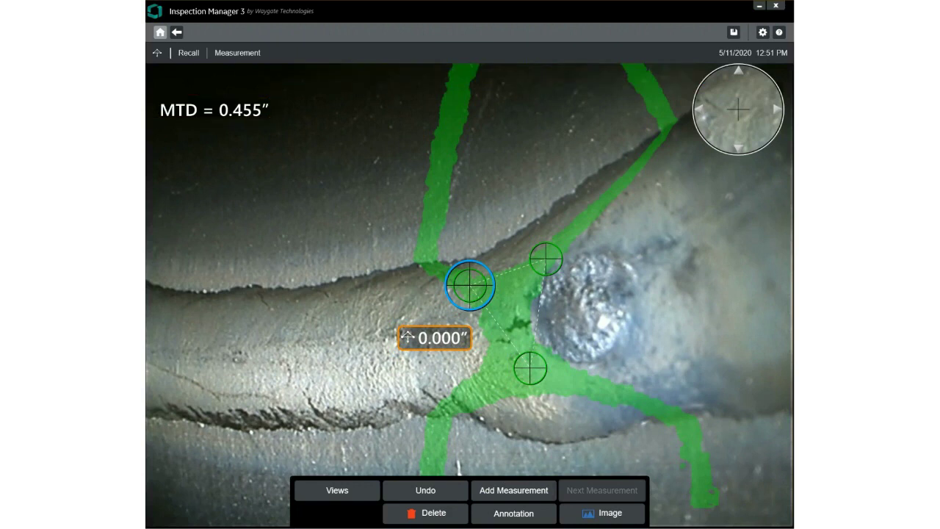
pyautogui.moveTo(470, 285); pyautogui.dragTo(519, 323)
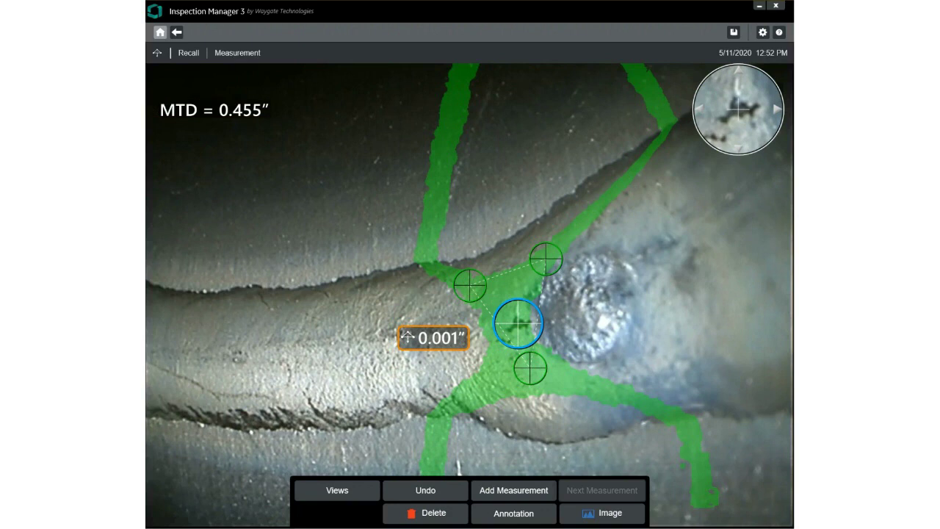
pyautogui.click(433, 338)
pyautogui.moveTo(408, 336); pyautogui.dragTo(407, 332)
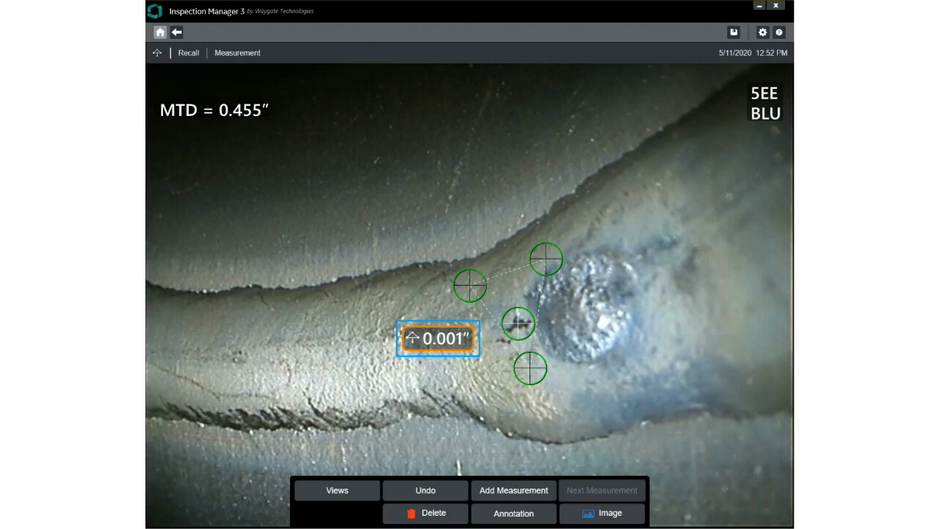
pyautogui.click(434, 513)
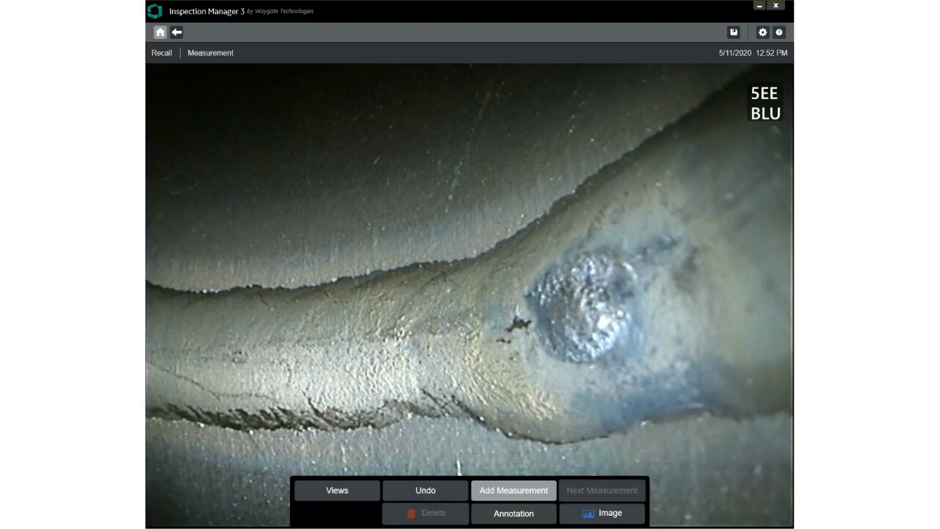
pyautogui.click(513, 490)
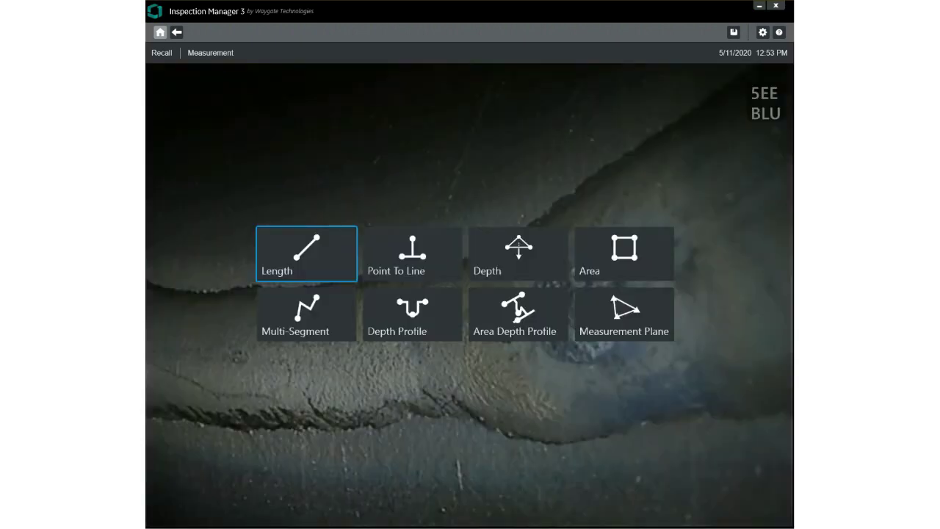
pyautogui.click(412, 313)
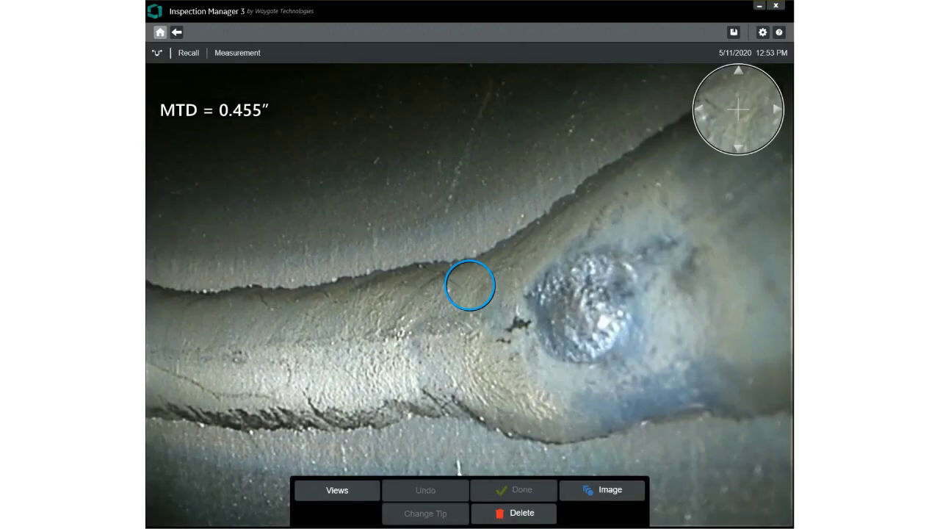
pyautogui.moveTo(470, 285); pyautogui.dragTo(469, 333)
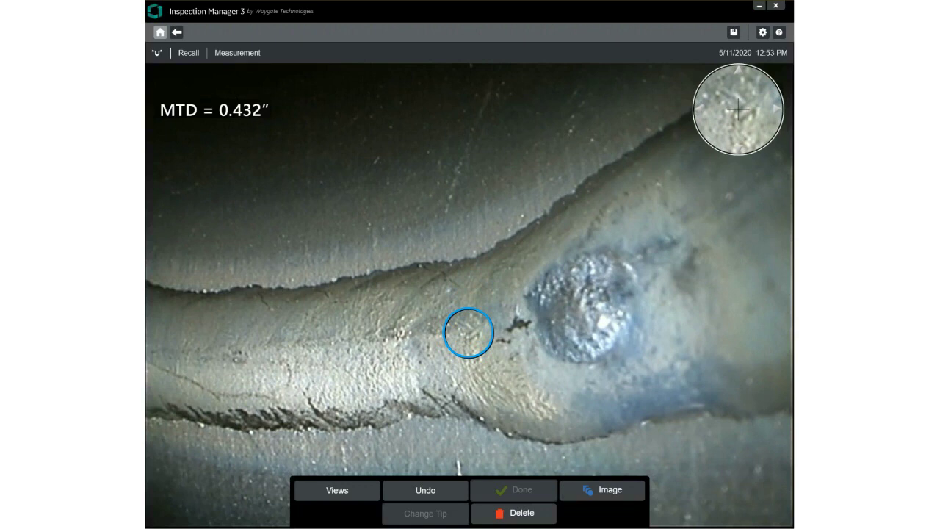
pyautogui.click(514, 512)
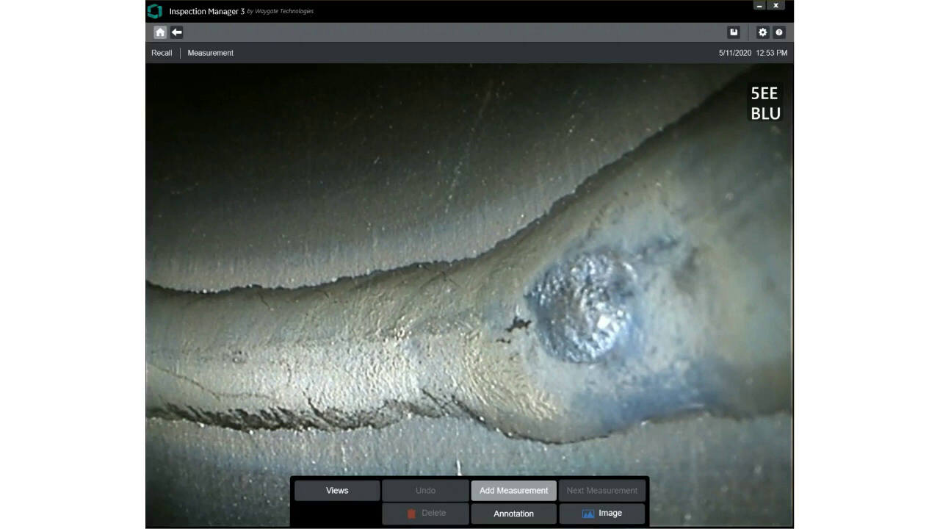
pyautogui.click(514, 490)
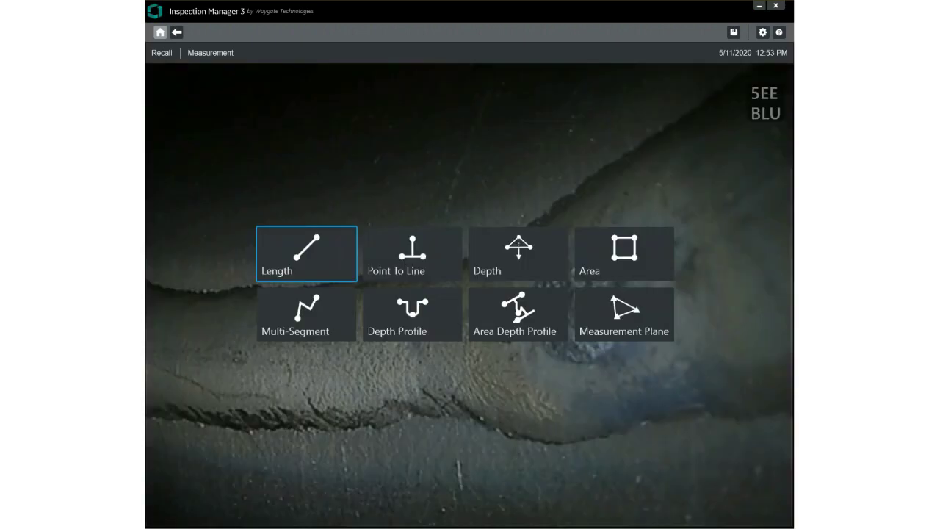
# Place a trial depth profile from the crack across the pit, reading -0.015″, then delete it.
pyautogui.click(412, 314)
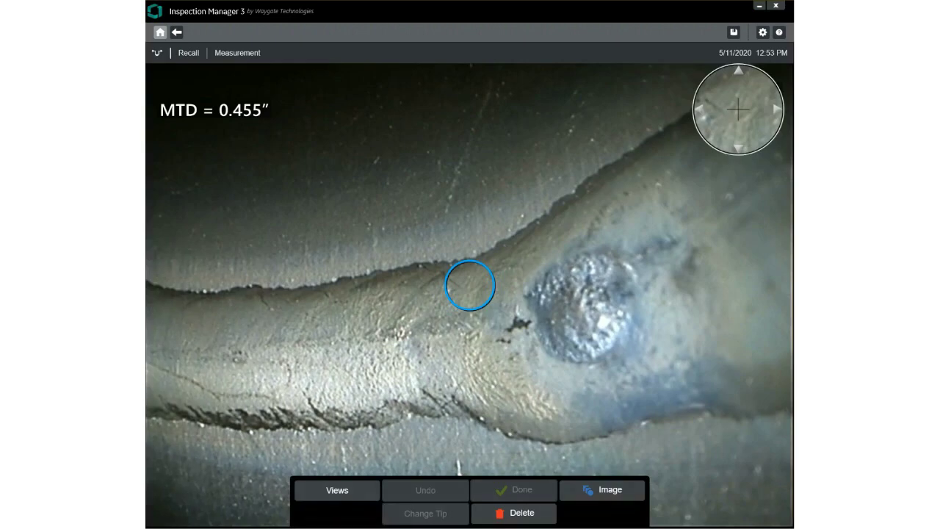
pyautogui.moveTo(470, 285); pyautogui.dragTo(468, 335)
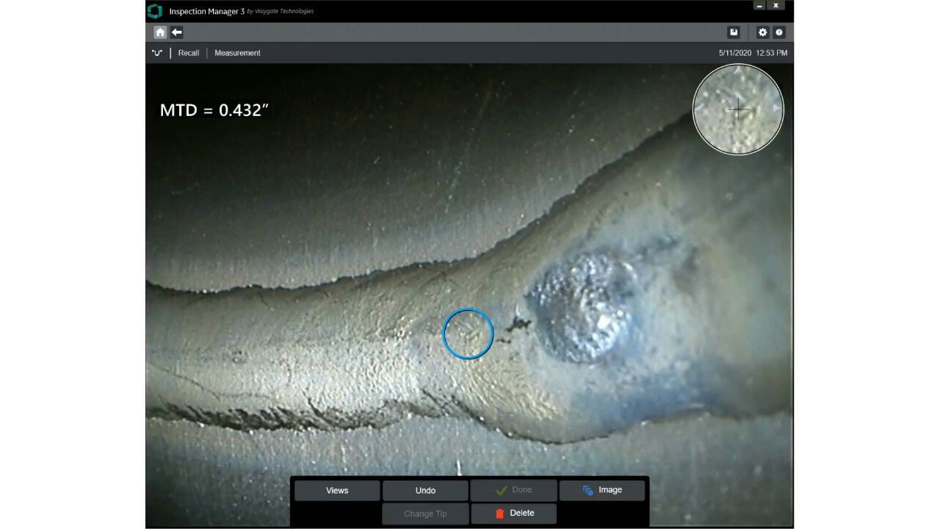
pyautogui.click(468, 333)
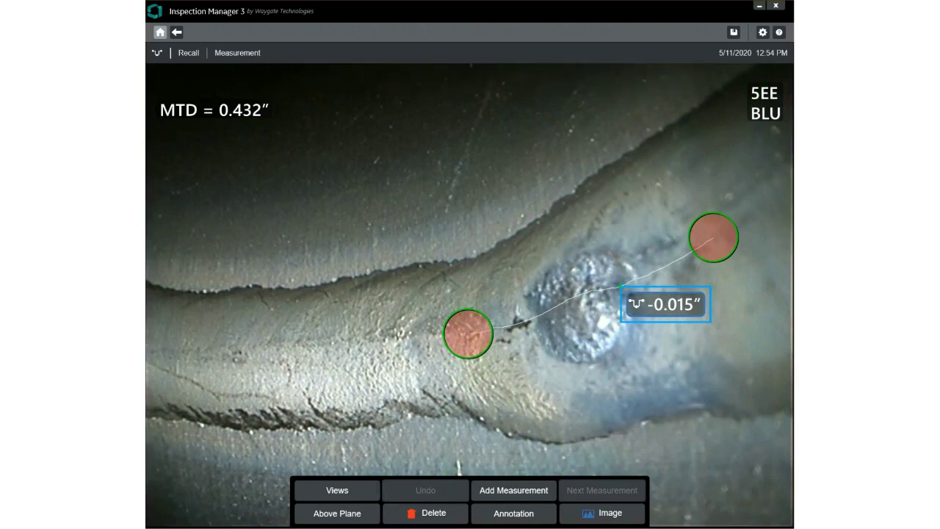
pyautogui.moveTo(666, 304); pyautogui.dragTo(688, 312)
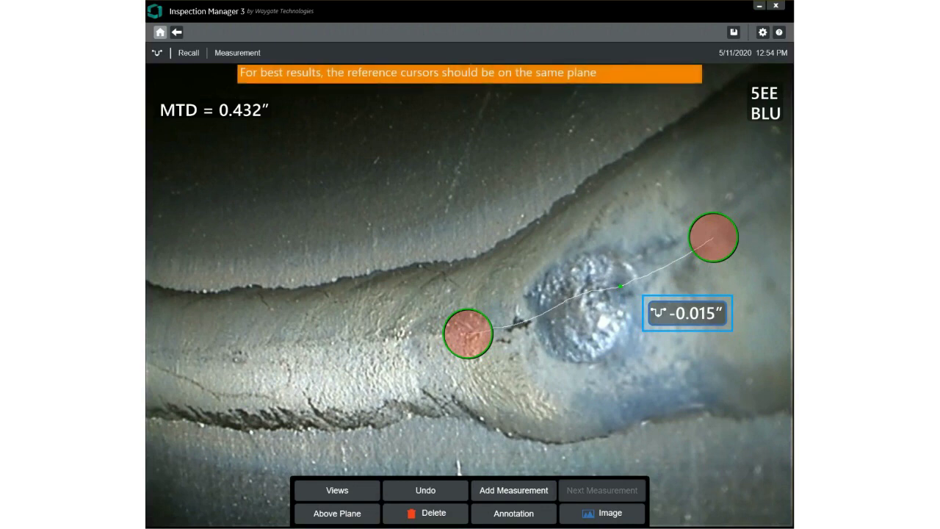
pyautogui.moveTo(688, 313)
pyautogui.mouseDown()
pyautogui.moveTo(661, 311)
pyautogui.moveTo(680, 314)
pyautogui.mouseUp()
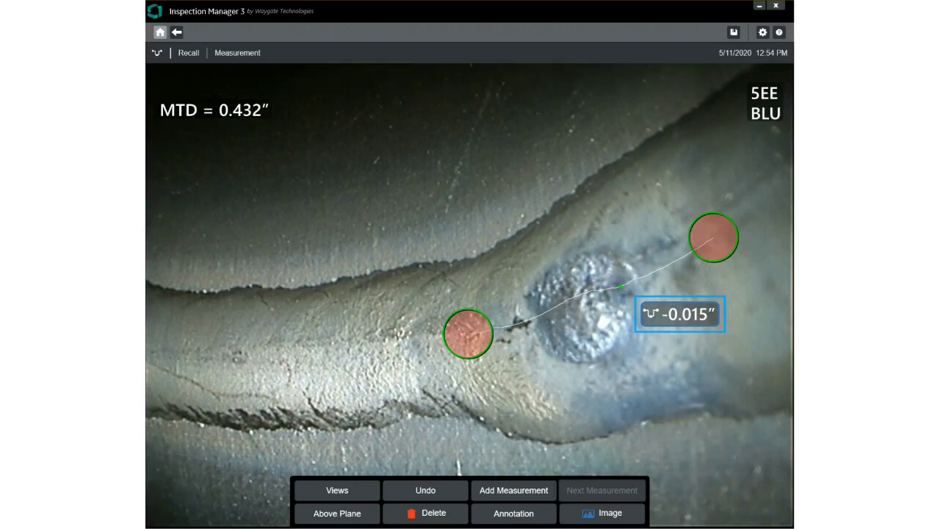
pyautogui.click(426, 513)
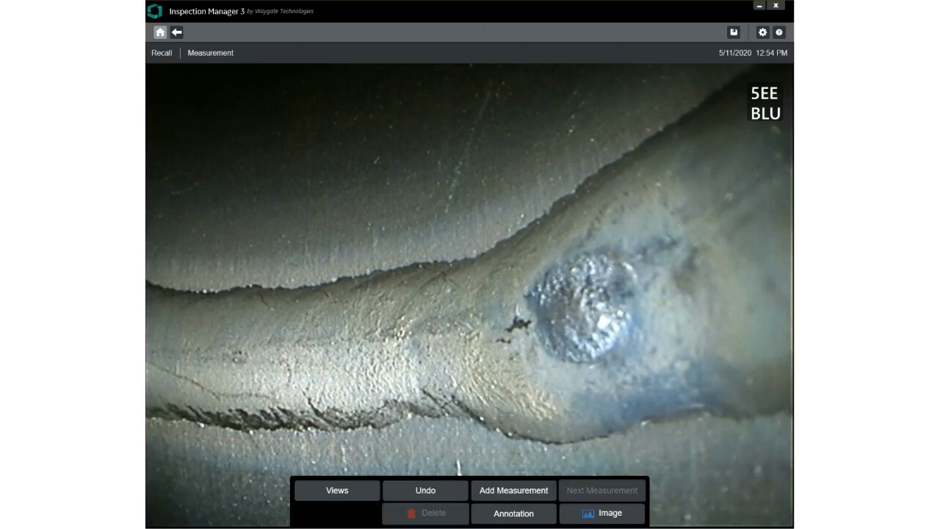
pyautogui.click(514, 490)
# Add a Depth Profile from the crack across the pit and move its -0.012″ label below the line.
pyautogui.click(513, 490)
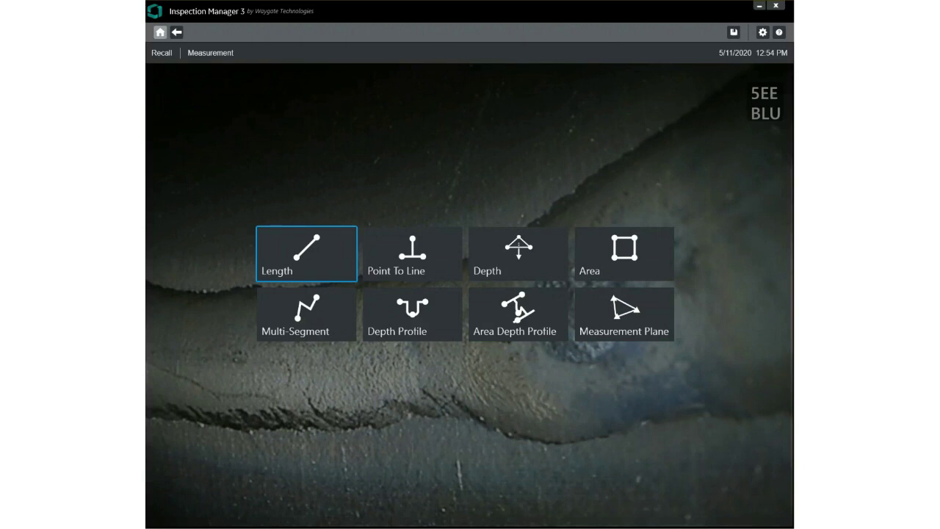
pyautogui.click(412, 314)
pyautogui.moveTo(470, 285); pyautogui.dragTo(470, 330)
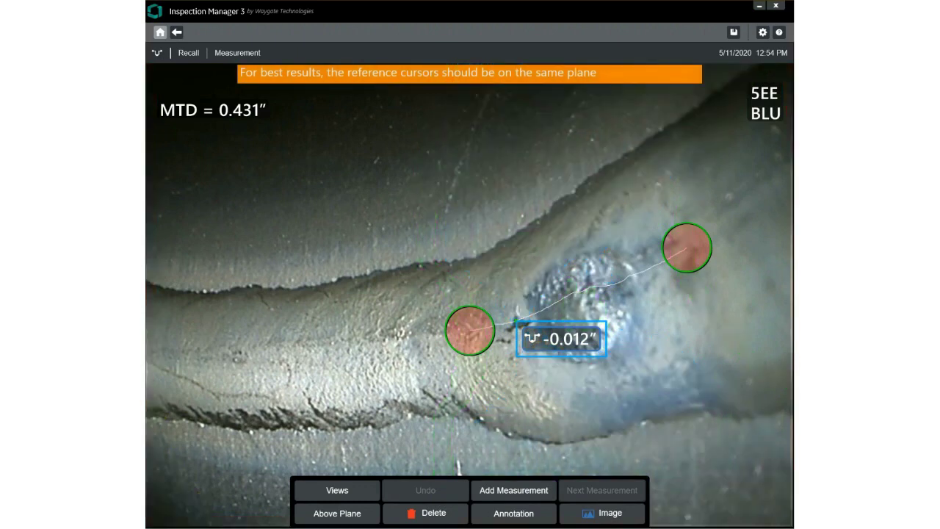
pyautogui.moveTo(561, 339); pyautogui.dragTo(526, 381)
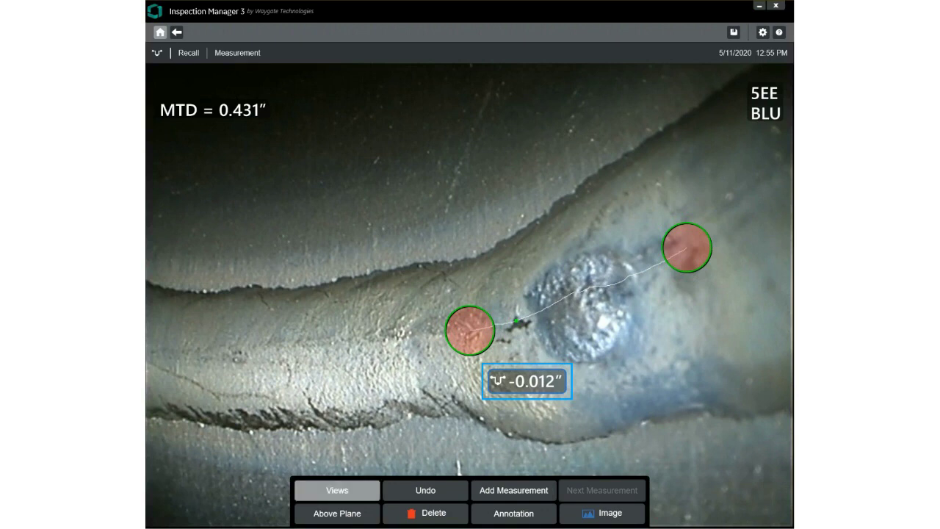
# Switch to the 3-D Point Cloud view, then bring up the layout choices again.
pyautogui.click(337, 490)
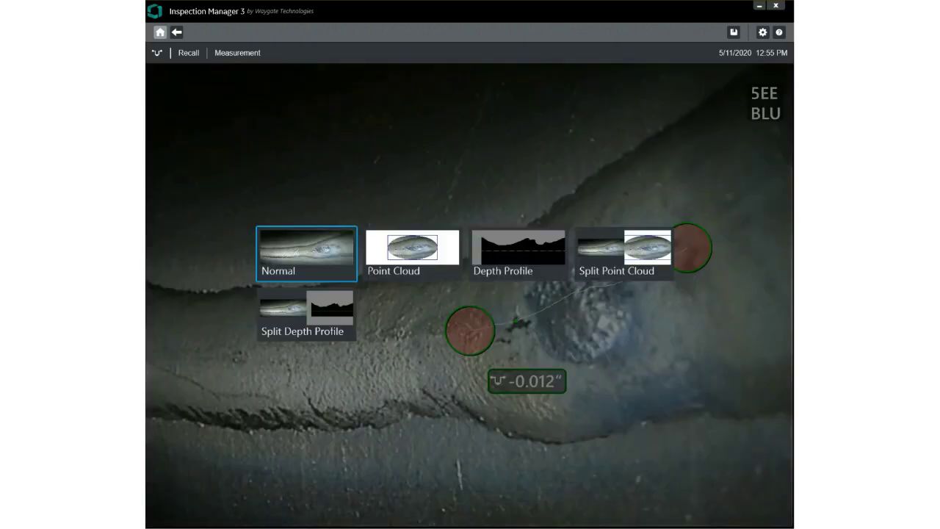
pyautogui.click(412, 254)
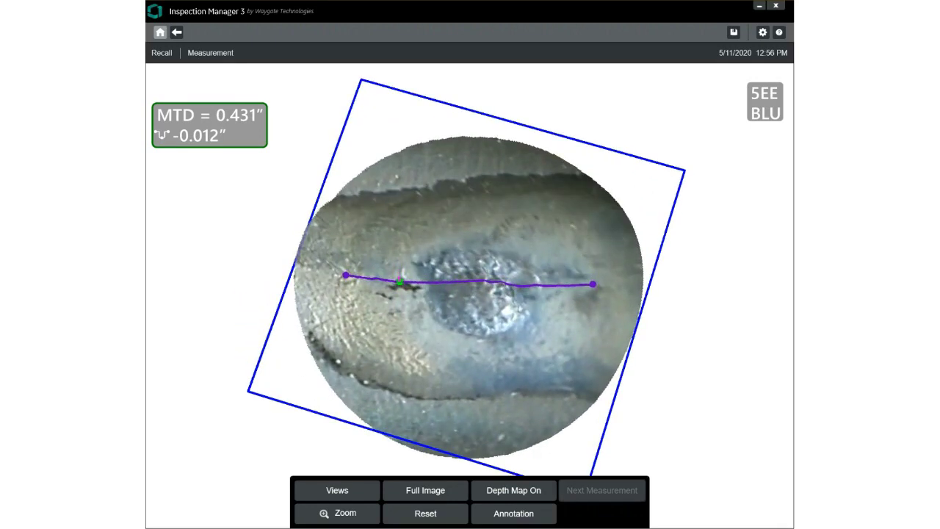
pyautogui.click(337, 490)
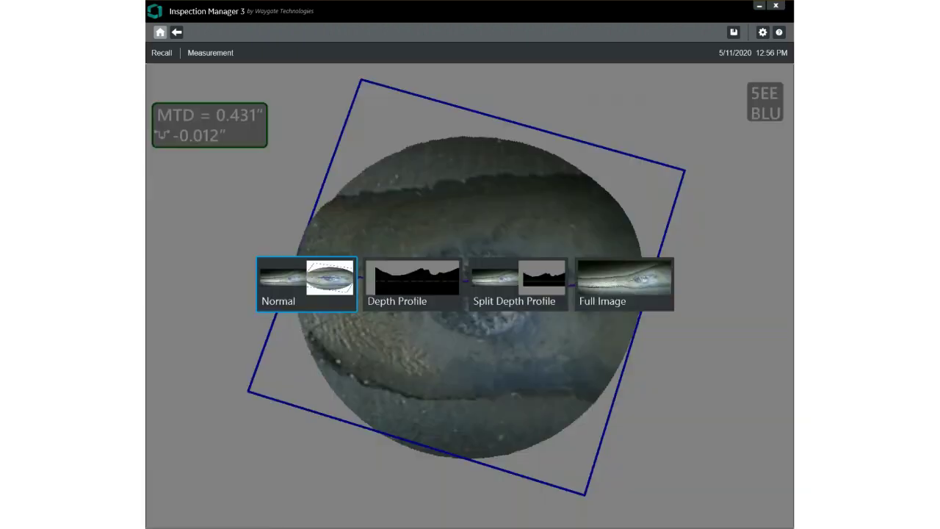
# Pick the Normal split layout and reposition the profile endpoints above and below the pit, reading 0.028″.
pyautogui.press('Return')
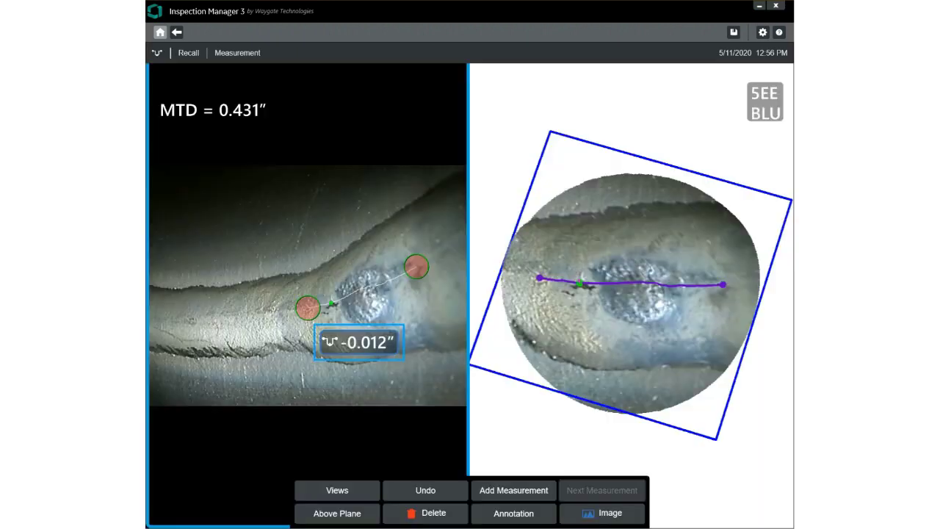
pyautogui.moveTo(358, 343); pyautogui.dragTo(205, 364)
pyautogui.moveTo(308, 308); pyautogui.dragTo(382, 380)
pyautogui.moveTo(417, 267); pyautogui.dragTo(330, 222)
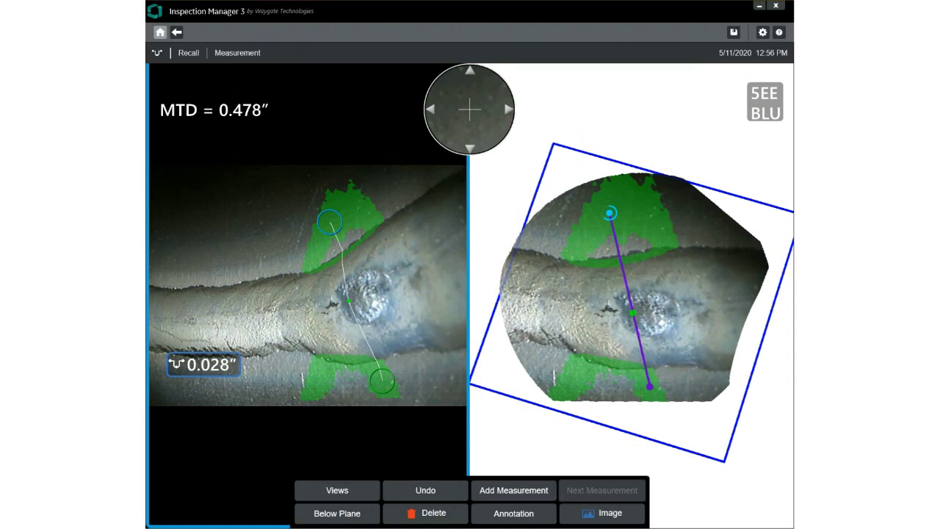
pyautogui.click(632, 294)
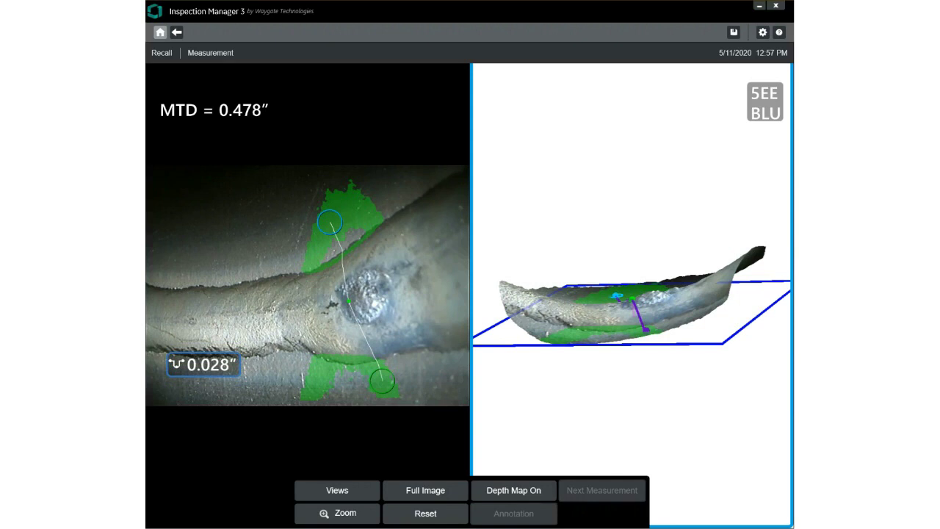
# Nudge the top and bottom depth-profile endpoints in the 2-D and 3-D views until the profile reads 0.037″.
pyautogui.click(204, 364)
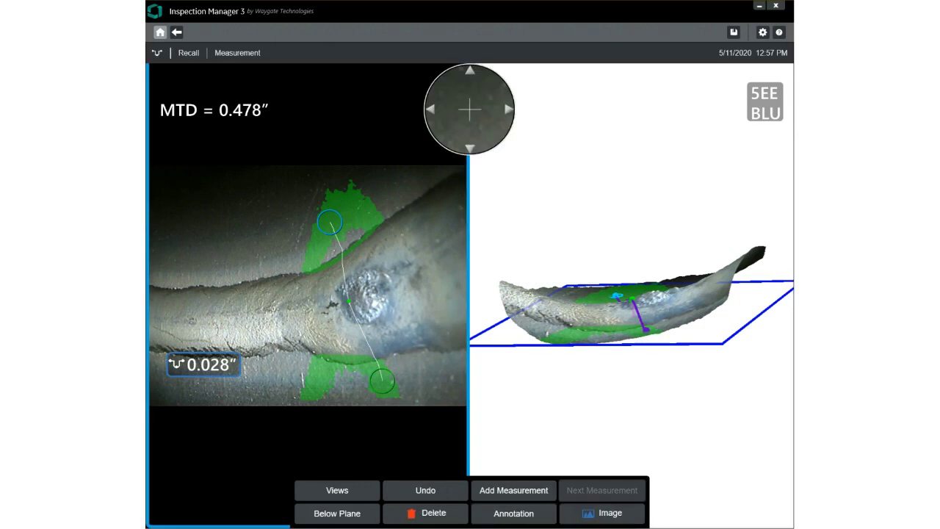
pyautogui.moveTo(329, 222); pyautogui.dragTo(346, 215)
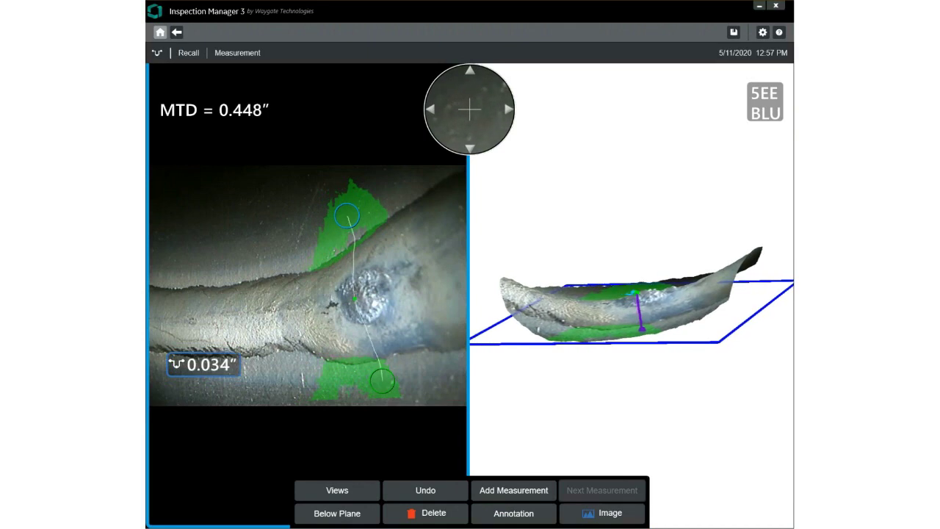
pyautogui.click(632, 411)
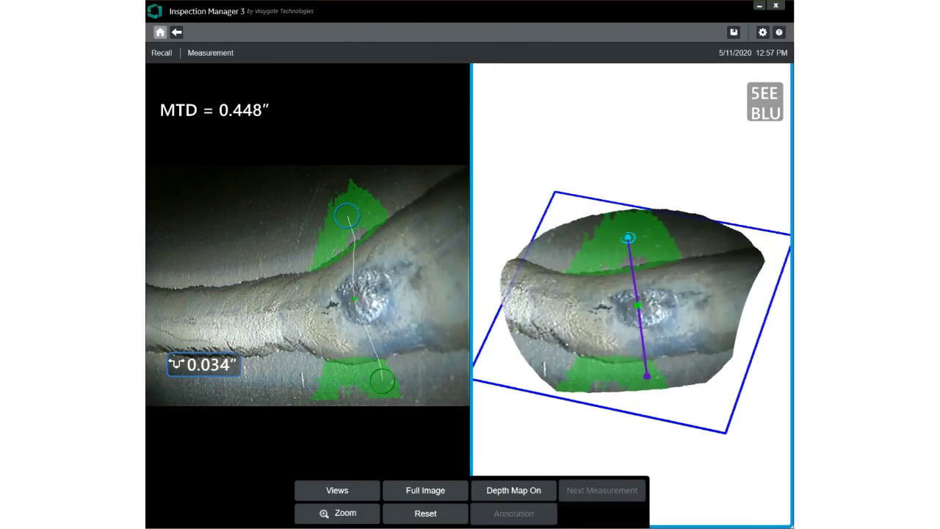
pyautogui.moveTo(647, 377); pyautogui.dragTo(652, 378)
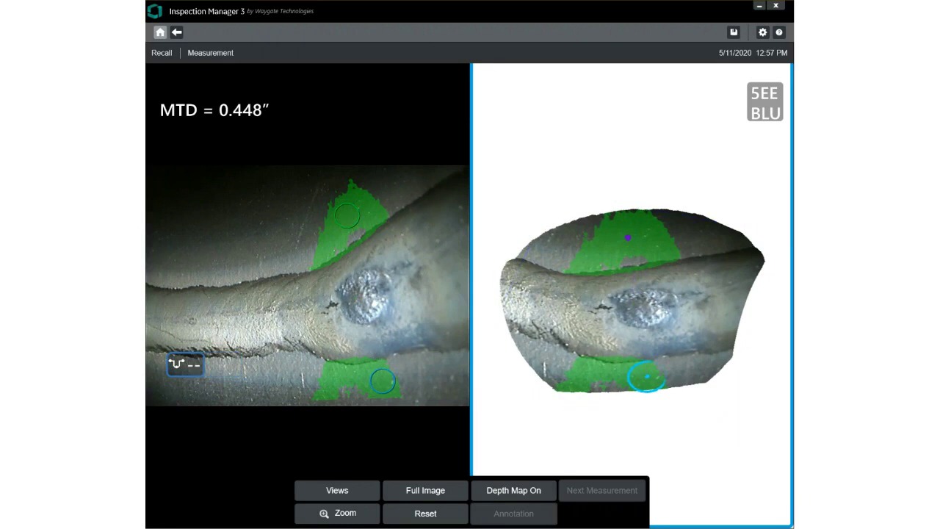
pyautogui.click(623, 237)
pyautogui.moveTo(624, 237); pyautogui.dragTo(631, 236)
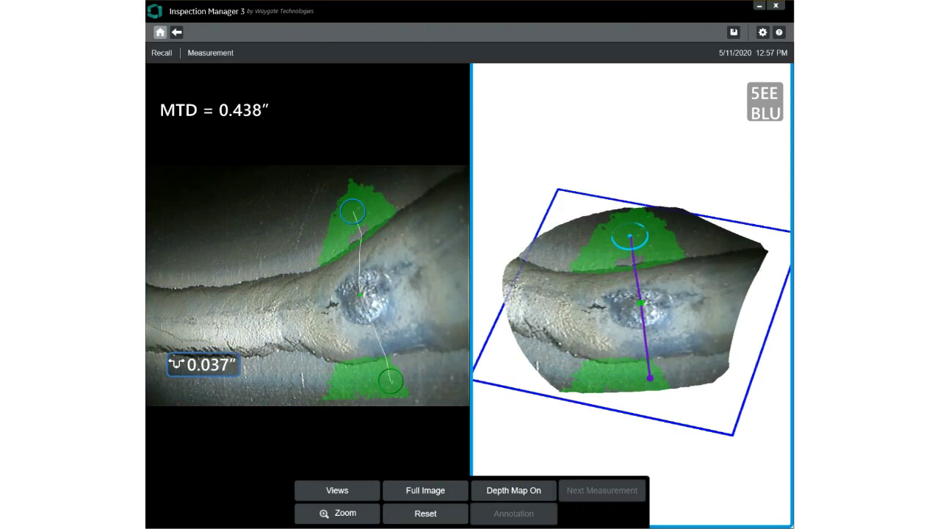
pyautogui.moveTo(630, 236); pyautogui.dragTo(632, 235)
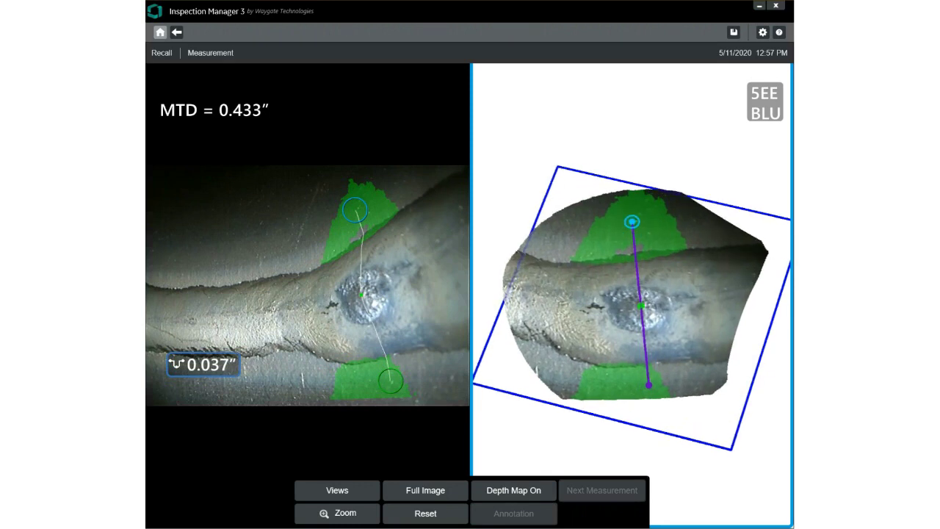
pyautogui.click(391, 380)
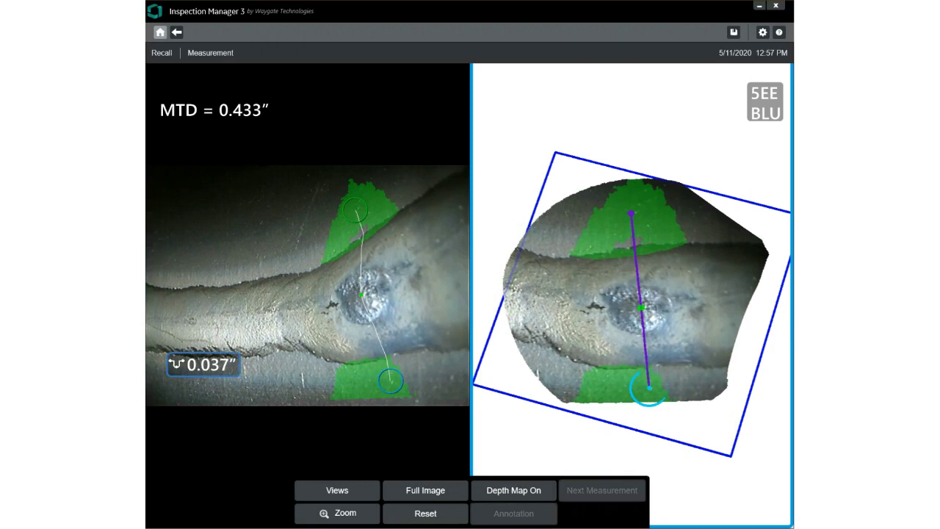
pyautogui.moveTo(390, 381); pyautogui.dragTo(388, 384)
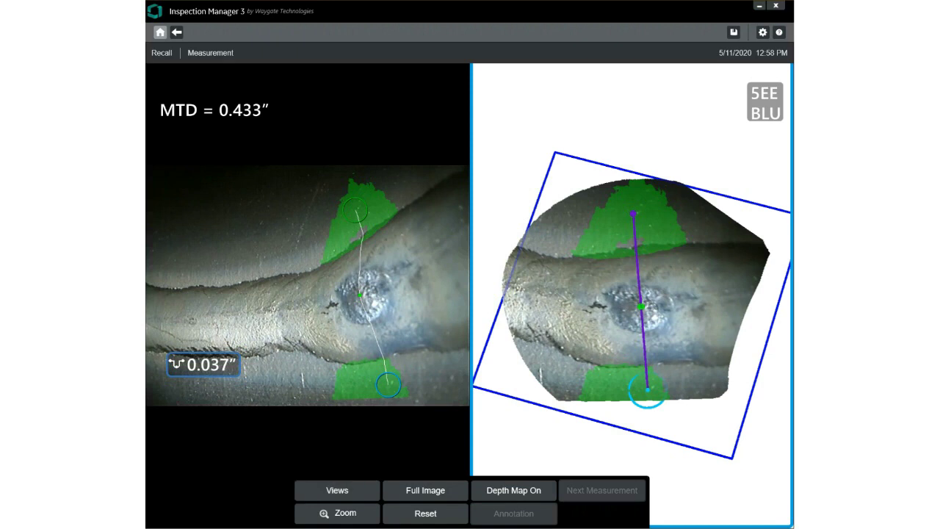
pyautogui.click(337, 490)
# Add depth measurement B from three reference points above the pit, reading 0.015″.
pyautogui.click(514, 490)
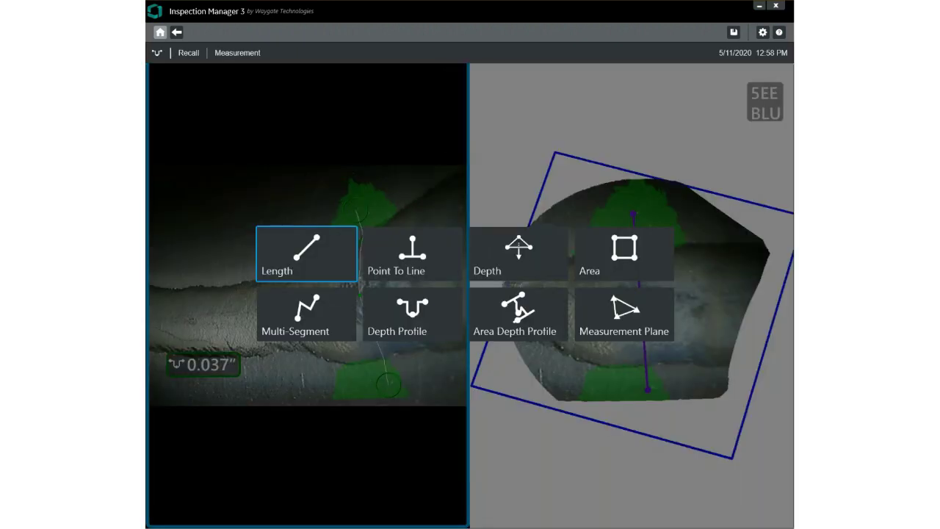
pyautogui.click(518, 254)
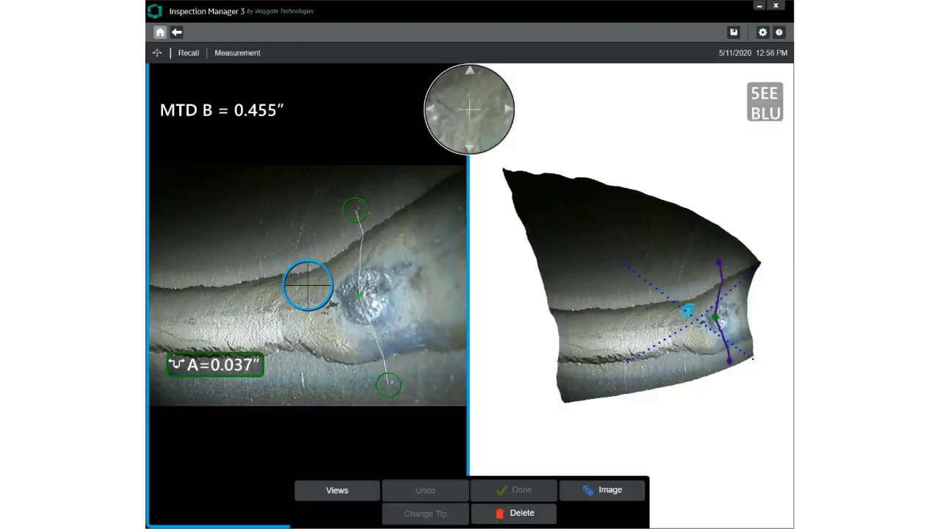
pyautogui.moveTo(308, 285); pyautogui.dragTo(338, 227)
pyautogui.click(338, 228)
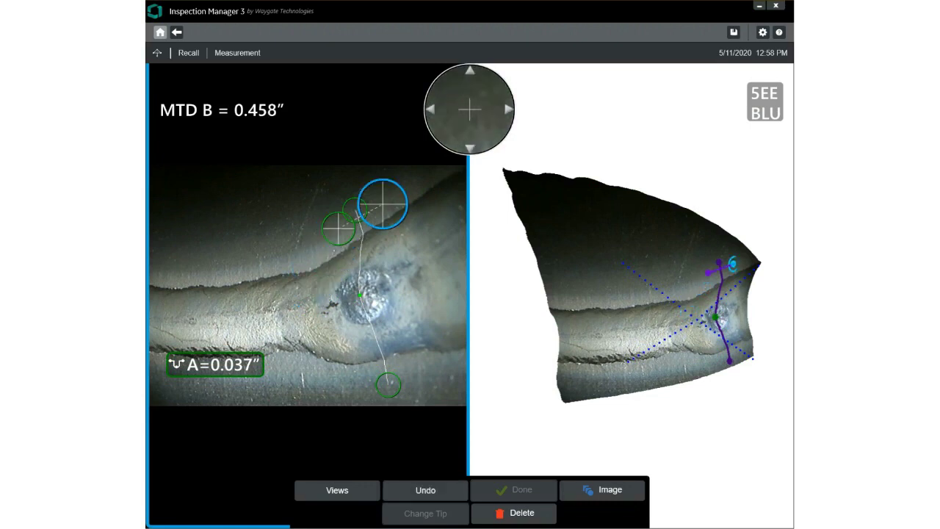
pyautogui.click(382, 204)
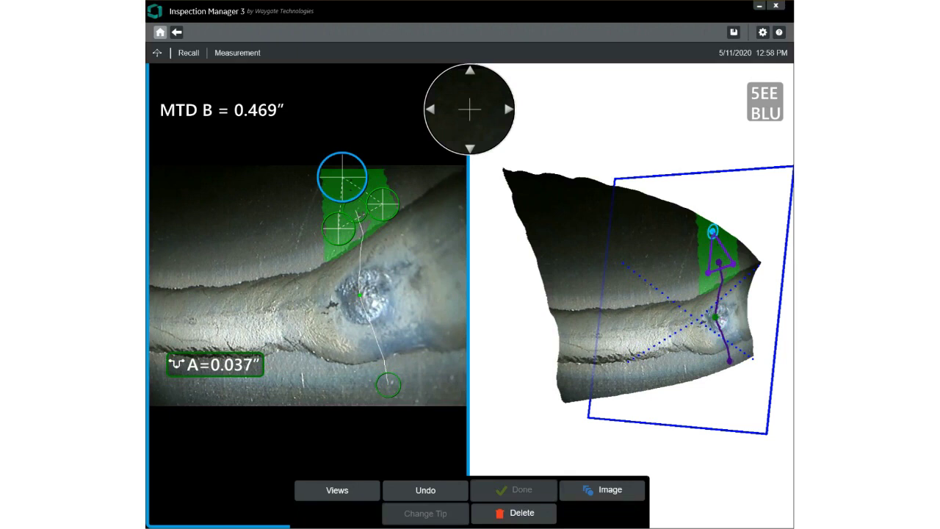
pyautogui.click(341, 177)
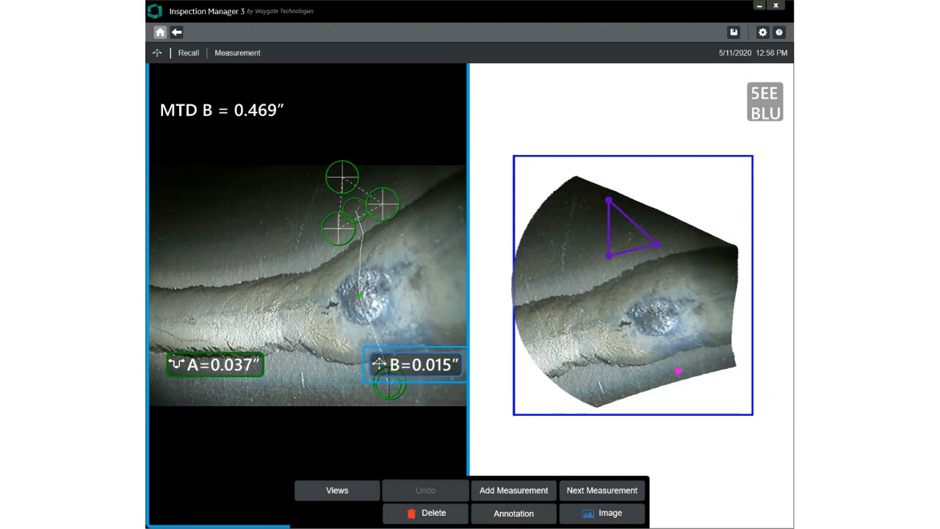
pyautogui.click(342, 177)
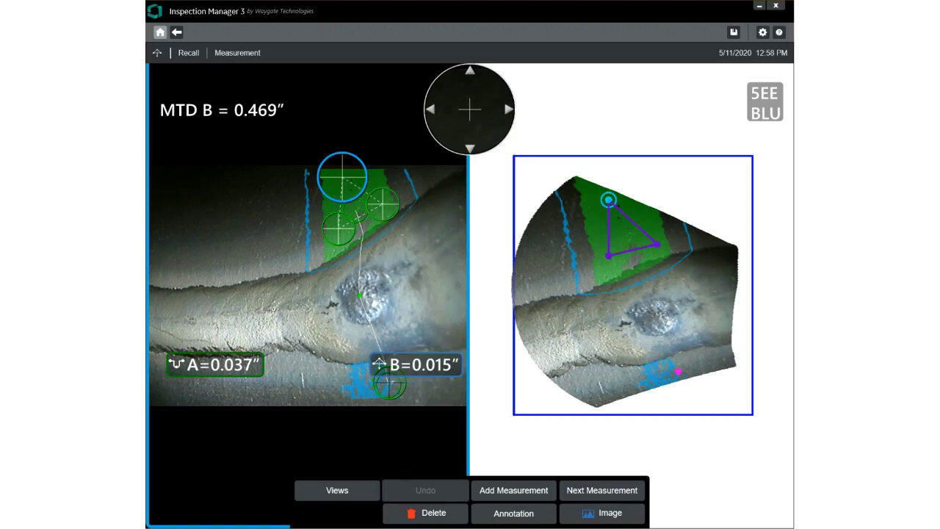
pyautogui.click(631, 294)
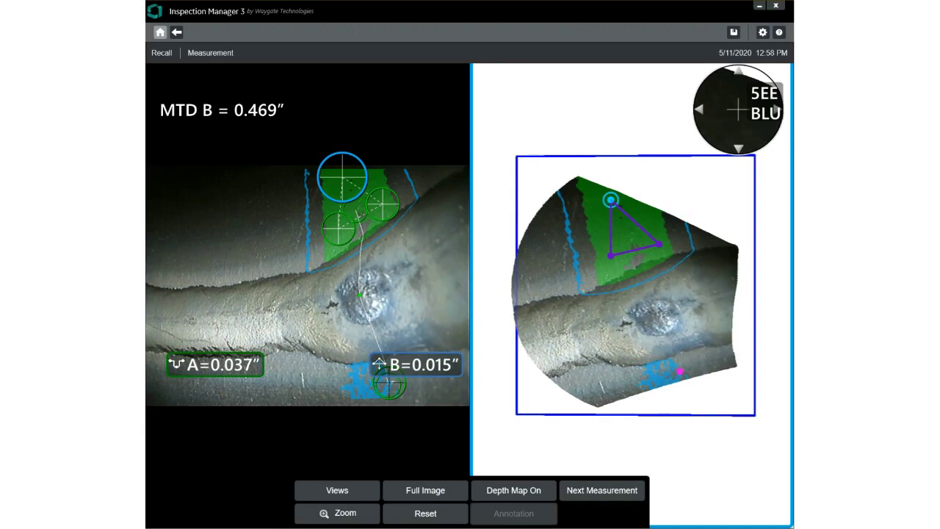
# Select depth B's right reference point and zoom the 3-D point cloud onto the reference plane edge-on.
pyautogui.click(382, 203)
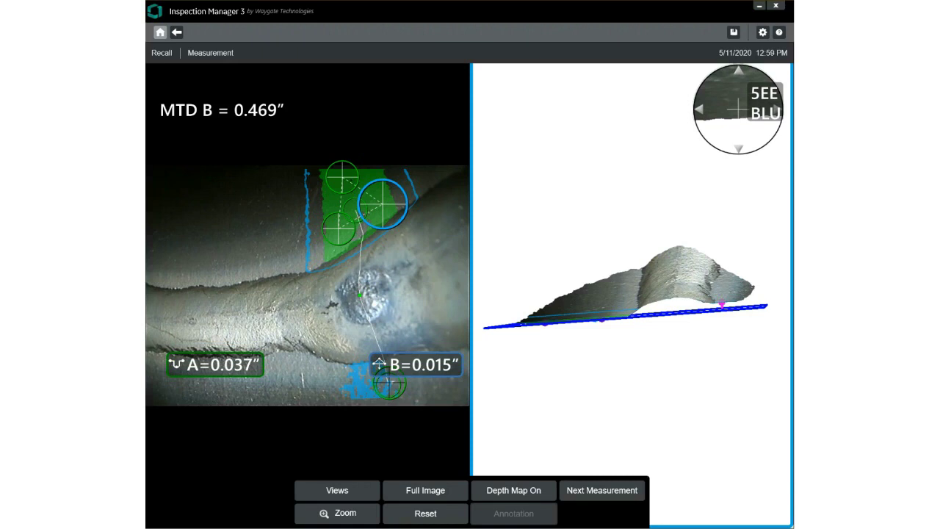
pyautogui.scroll(5, 632, 286)
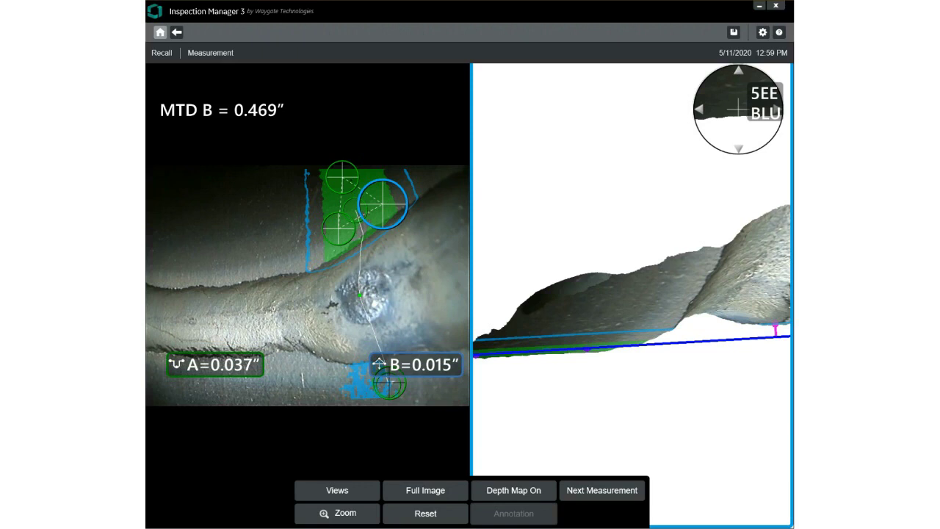
pyautogui.click(307, 287)
pyautogui.click(513, 490)
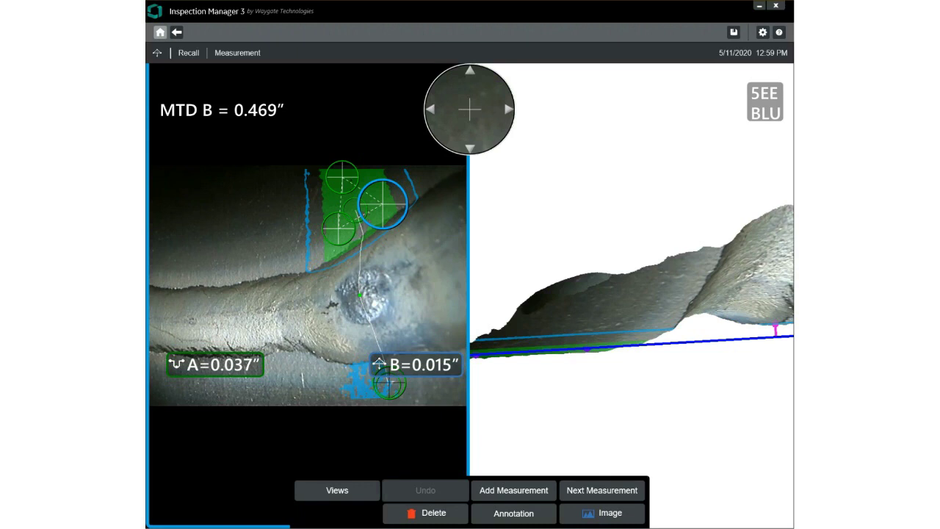
# Delete measurements B and A and start a new Area Depth Profile measurement.
pyautogui.click(426, 512)
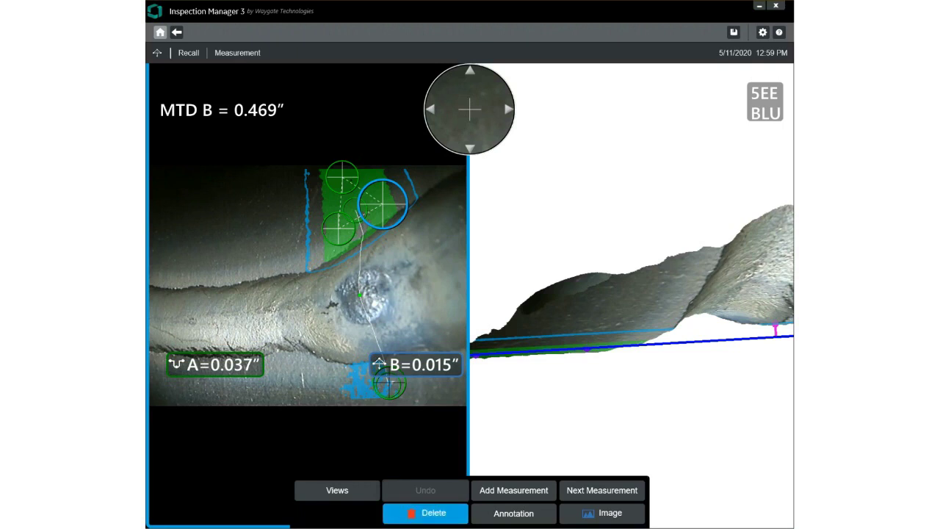
pyautogui.click(426, 513)
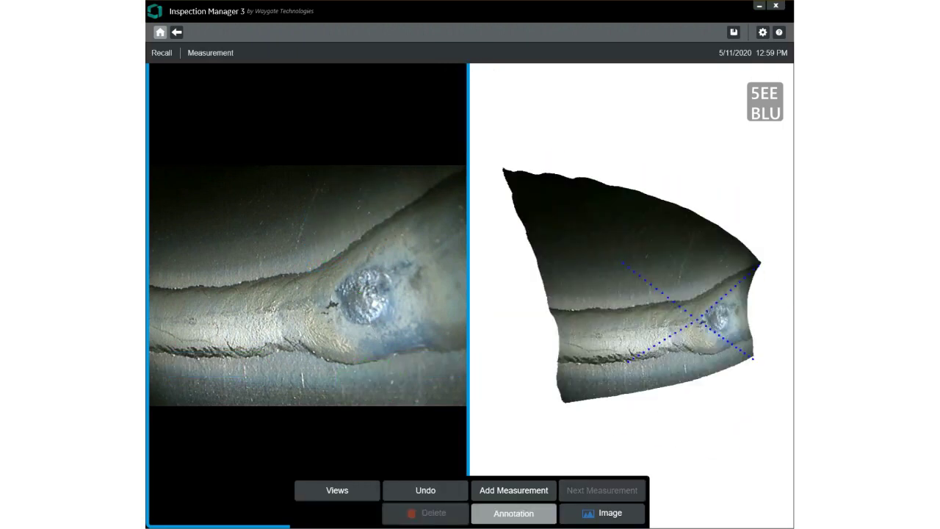
pyautogui.click(513, 490)
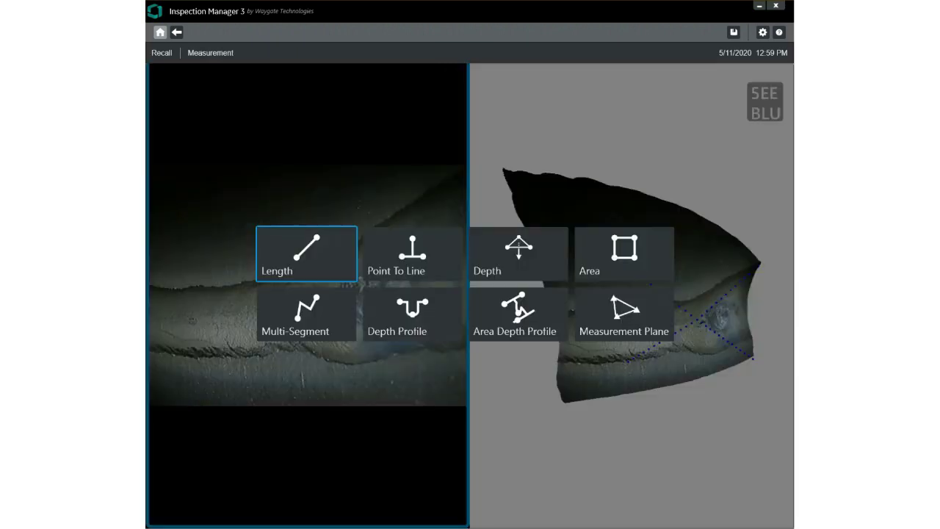
pyautogui.click(516, 312)
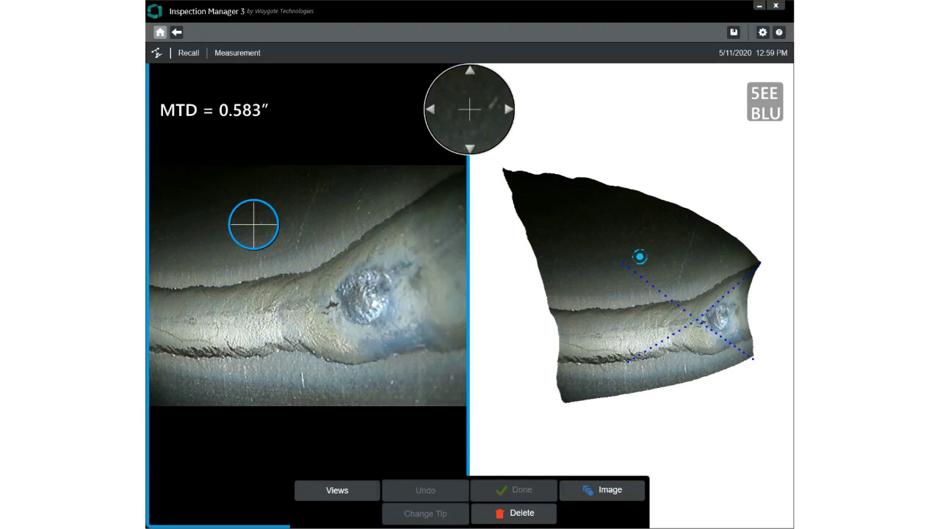
# Place the area depth profile points across the pit, reading 0.041″, and move its label beside the pit.
pyautogui.moveTo(254, 224); pyautogui.dragTo(180, 267)
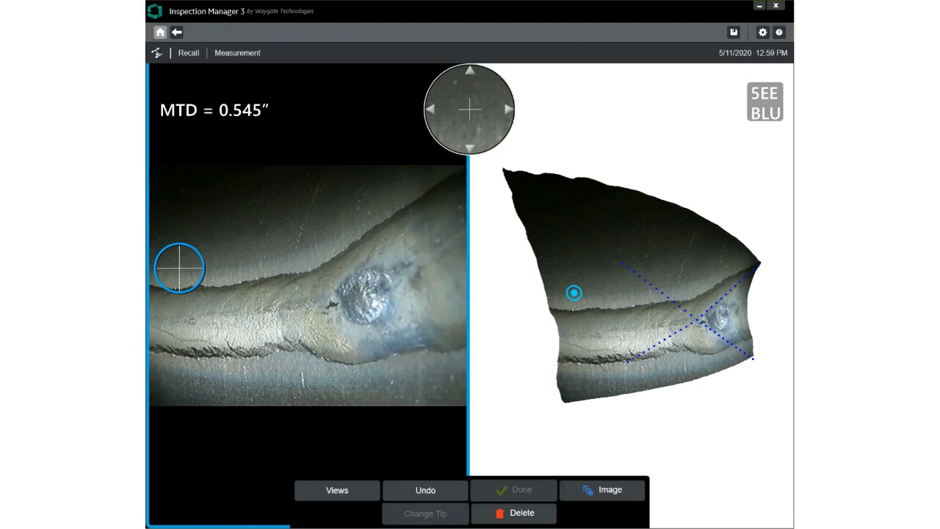
pyautogui.click(424, 176)
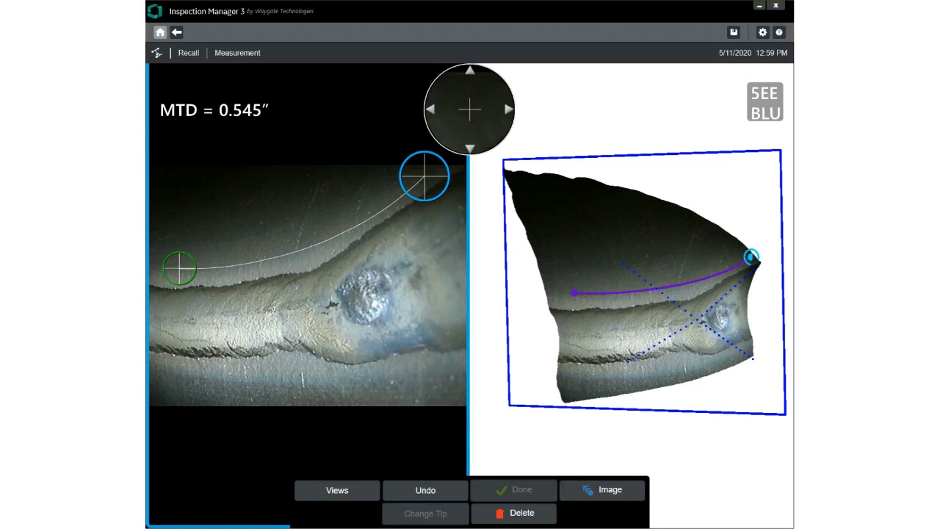
pyautogui.click(424, 176)
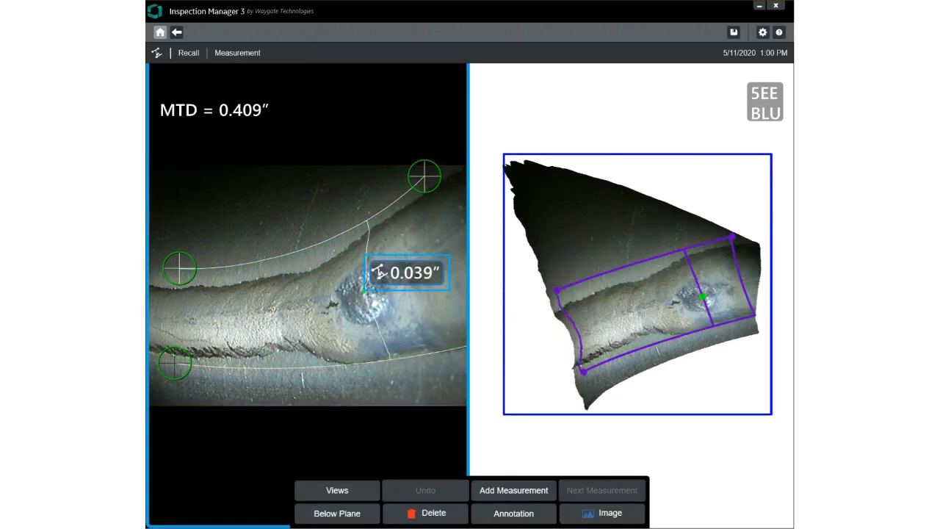
pyautogui.moveTo(174, 362); pyautogui.dragTo(175, 376)
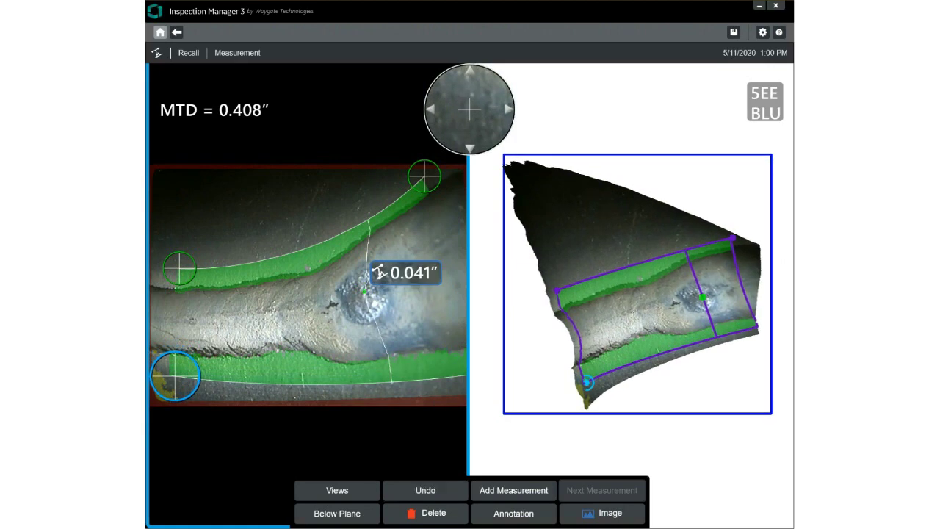
pyautogui.moveTo(404, 272); pyautogui.dragTo(426, 281)
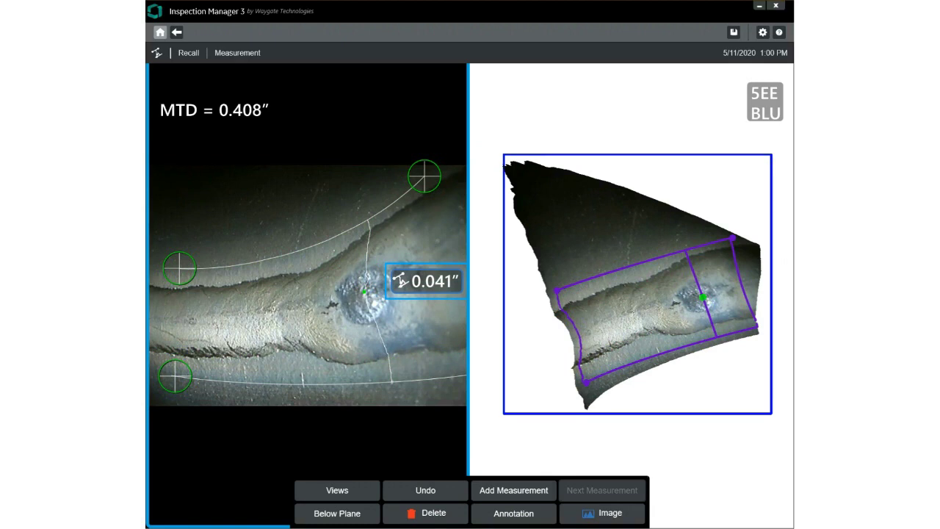
pyautogui.click(632, 294)
# Rotate the 3-D model to inspect the area depth profile.
pyautogui.moveTo(632, 294); pyautogui.dragTo(632, 485)
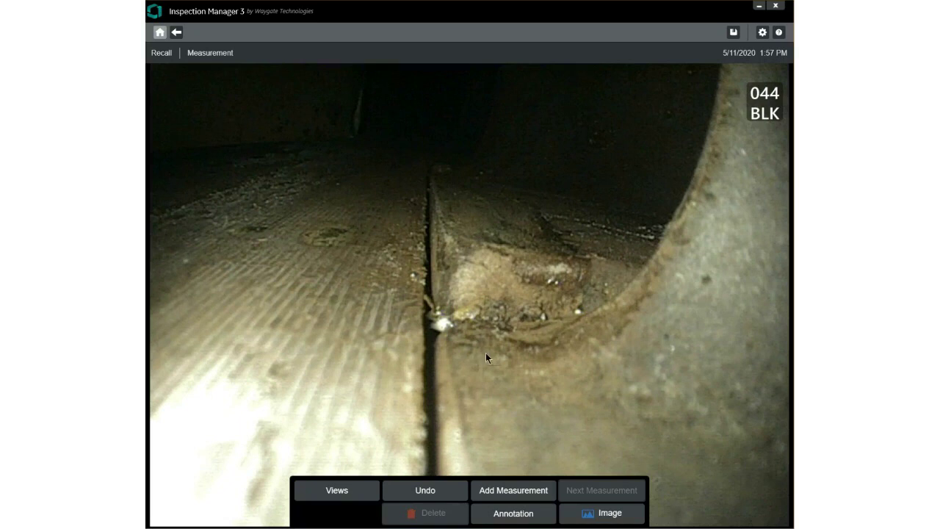
# Keep the image in the Normal camera view.
pyautogui.click(338, 490)
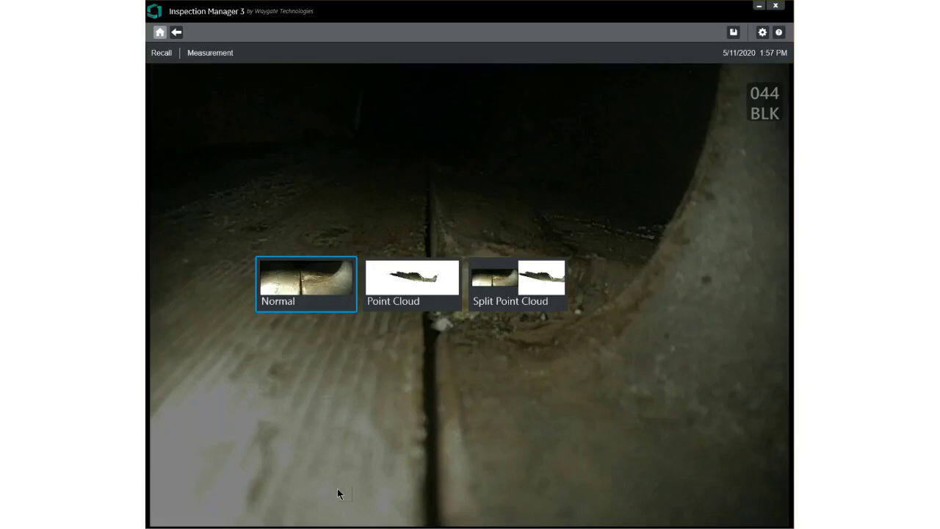
pyautogui.click(300, 297)
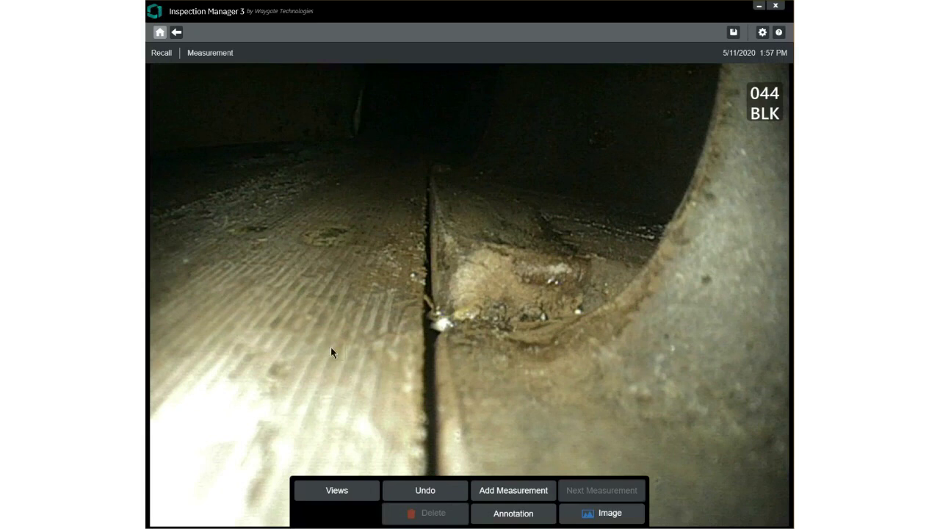
pyautogui.click(343, 489)
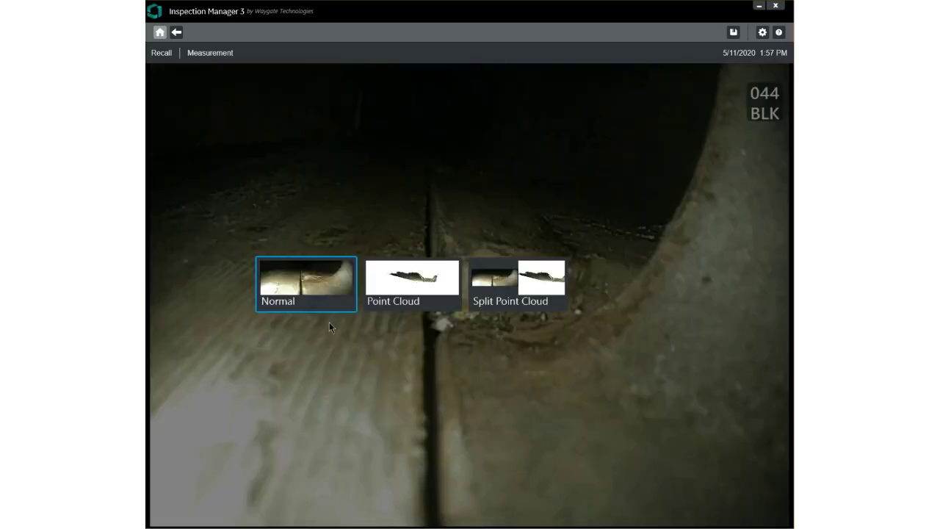
pyautogui.click(329, 327)
# Measure a 0.093″ length across the damaged area and move its label above the measurement.
pyautogui.click(502, 491)
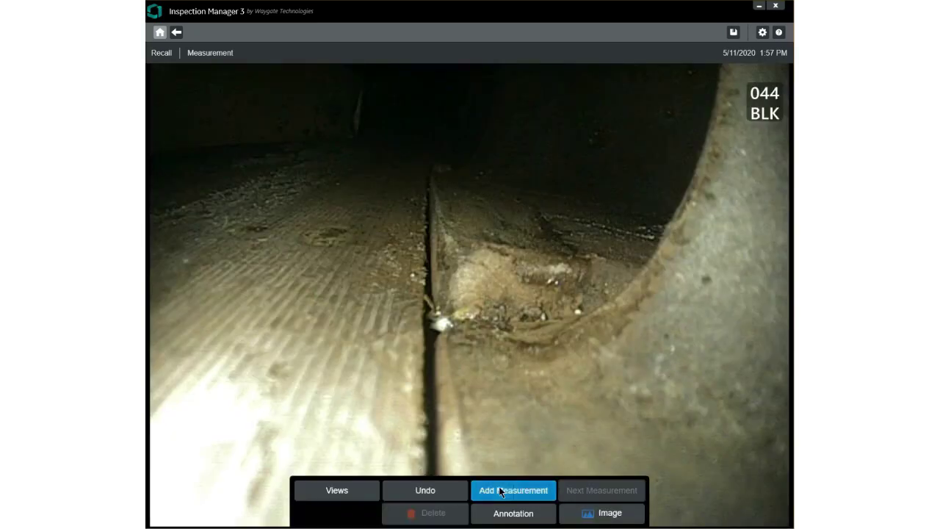
pyautogui.click(329, 243)
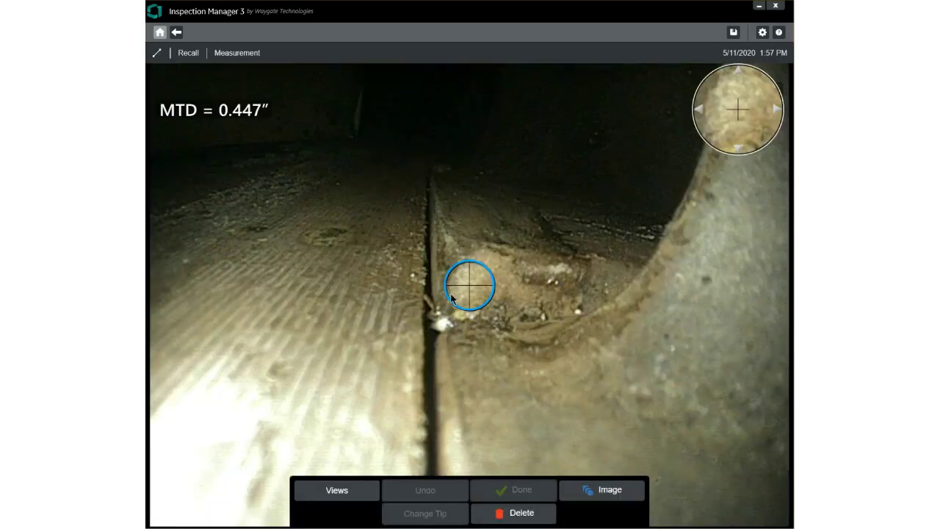
pyautogui.moveTo(472, 289); pyautogui.dragTo(477, 331)
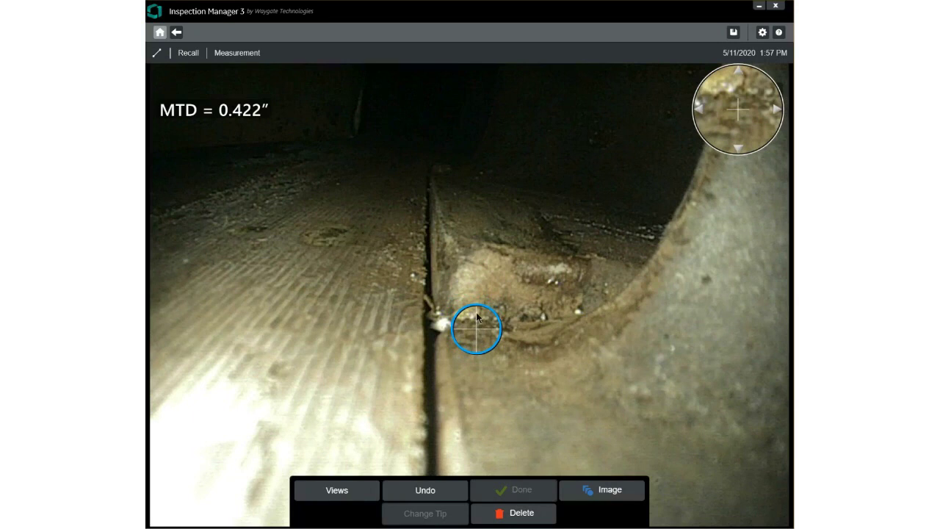
pyautogui.click(477, 240)
pyautogui.moveTo(518, 245); pyautogui.dragTo(505, 186)
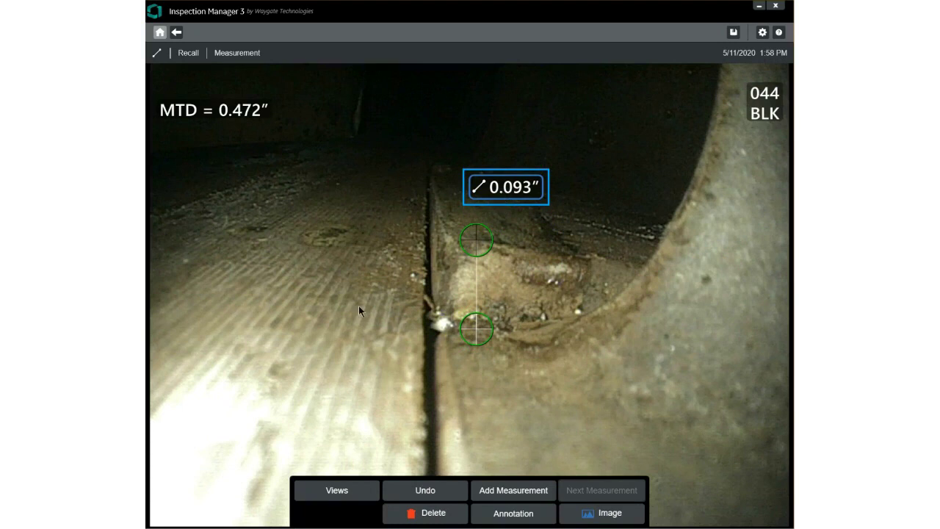
# Switch to the Point Cloud view and rotate it to inspect the 0.093″ length.
pyautogui.click(332, 493)
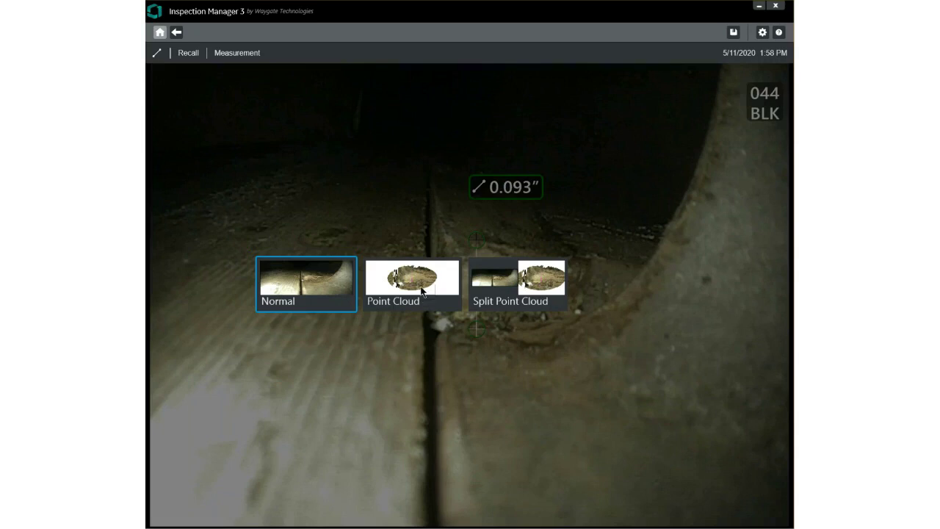
pyautogui.click(422, 291)
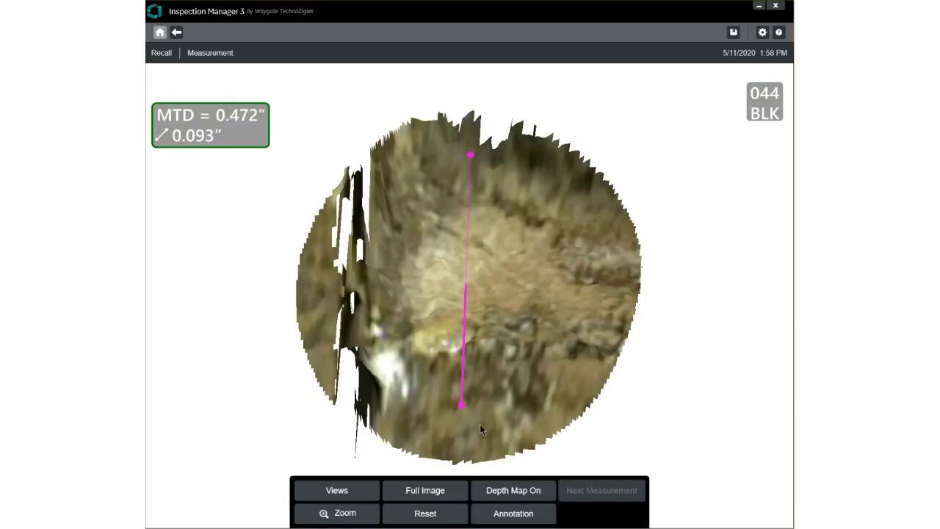
pyautogui.moveTo(465, 430); pyautogui.dragTo(465, 404)
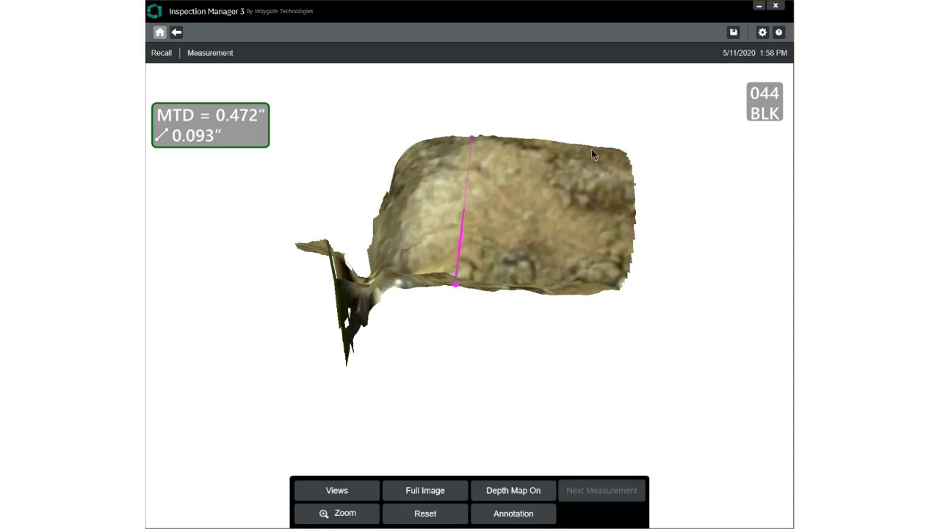
pyautogui.moveTo(440, 243); pyautogui.dragTo(522, 274)
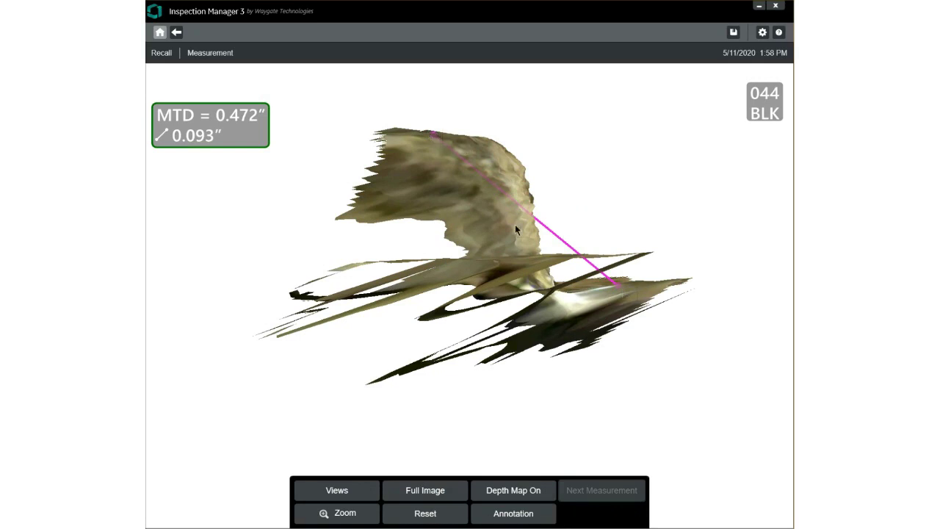
pyautogui.moveTo(602, 284); pyautogui.dragTo(604, 290)
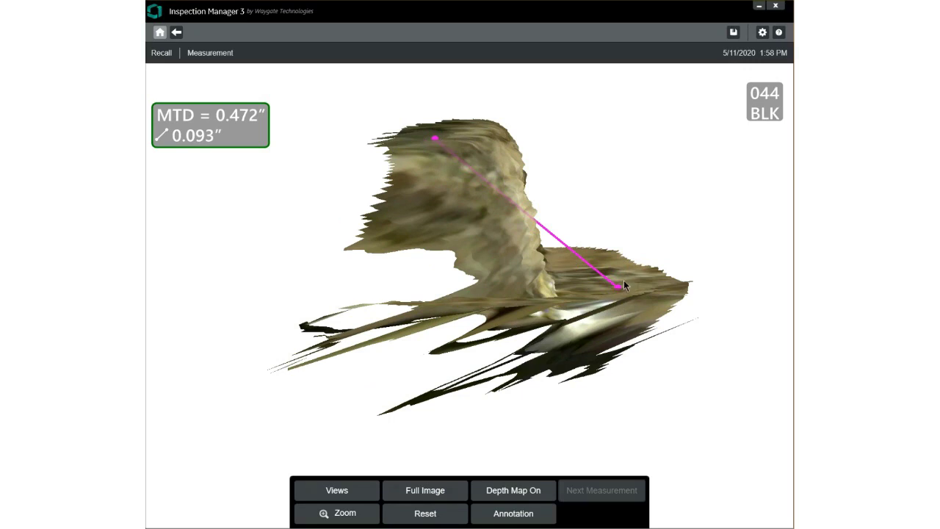
pyautogui.moveTo(631, 296); pyautogui.dragTo(593, 306)
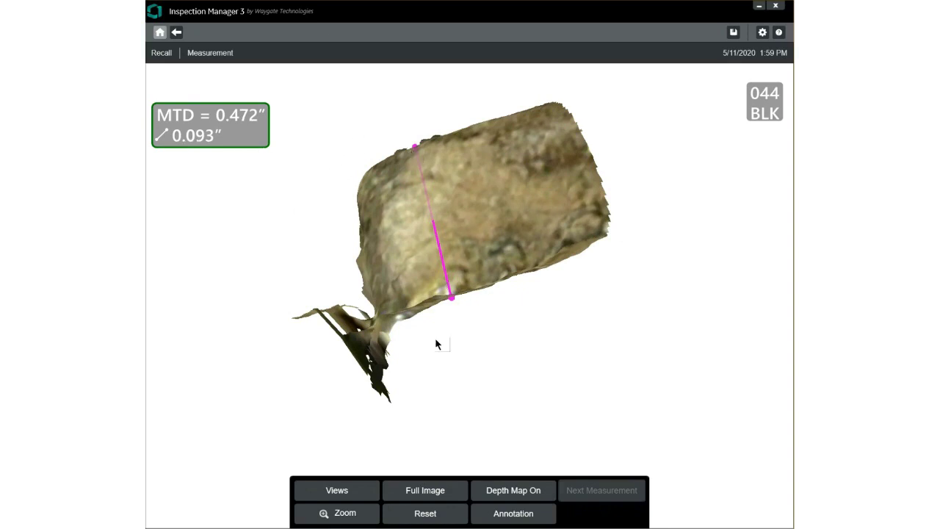
# Reset the 3-D model and return to the Normal 2-D image.
pyautogui.click(431, 517)
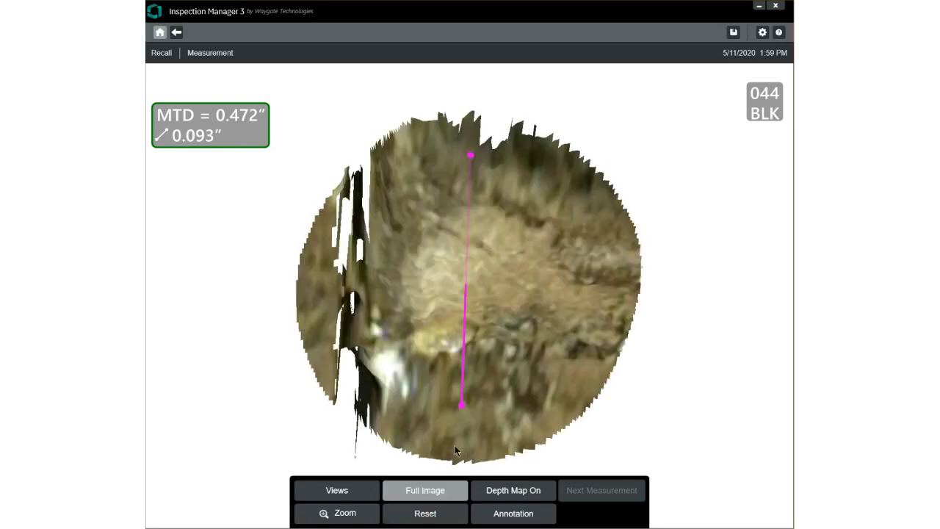
pyautogui.click(345, 490)
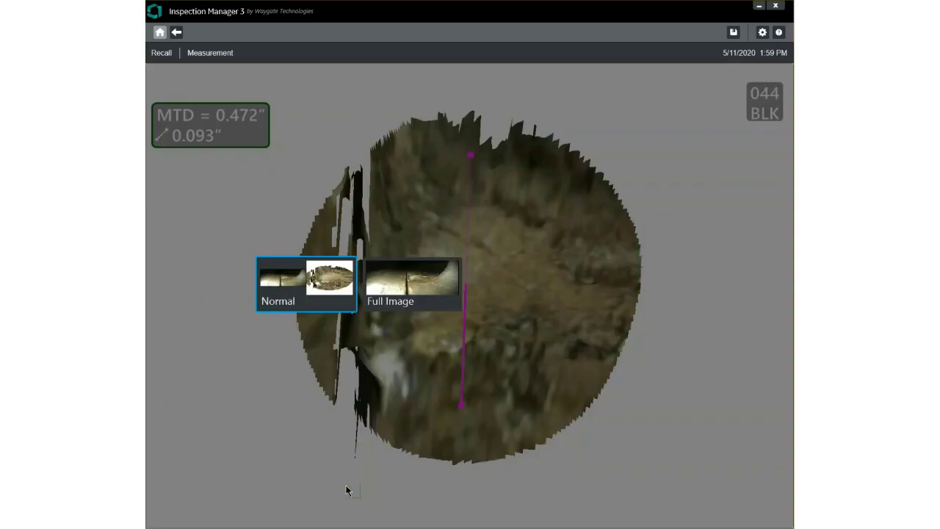
pyautogui.click(404, 287)
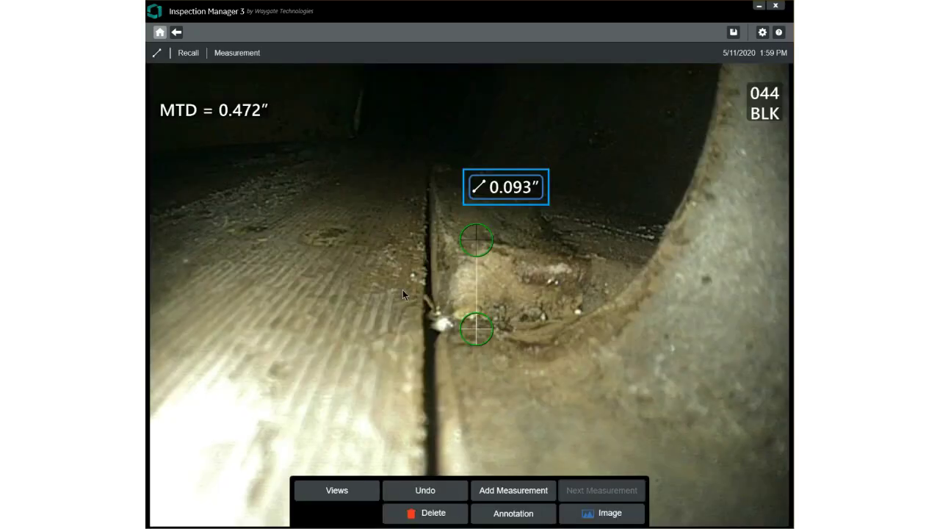
# Start a Depth measurement and place its three reference points on the blade surface below the damage.
pyautogui.click(489, 490)
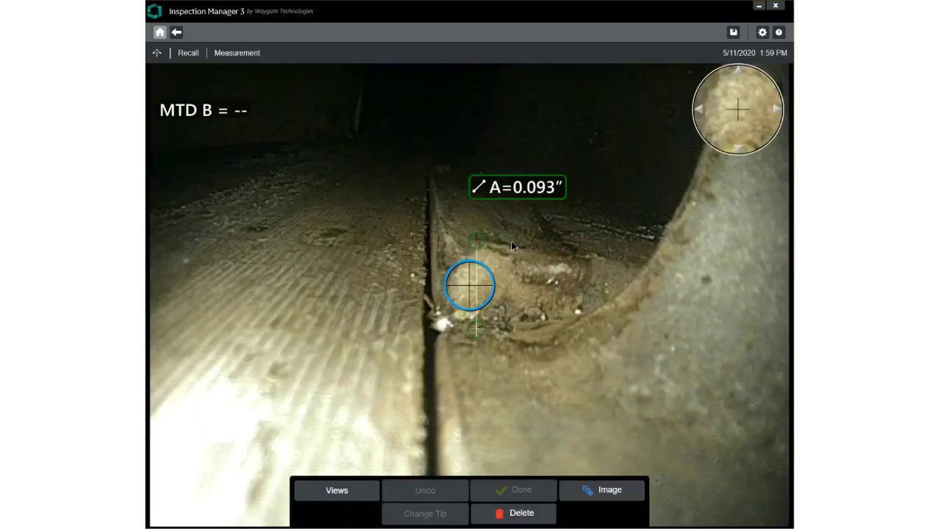
pyautogui.click(511, 243)
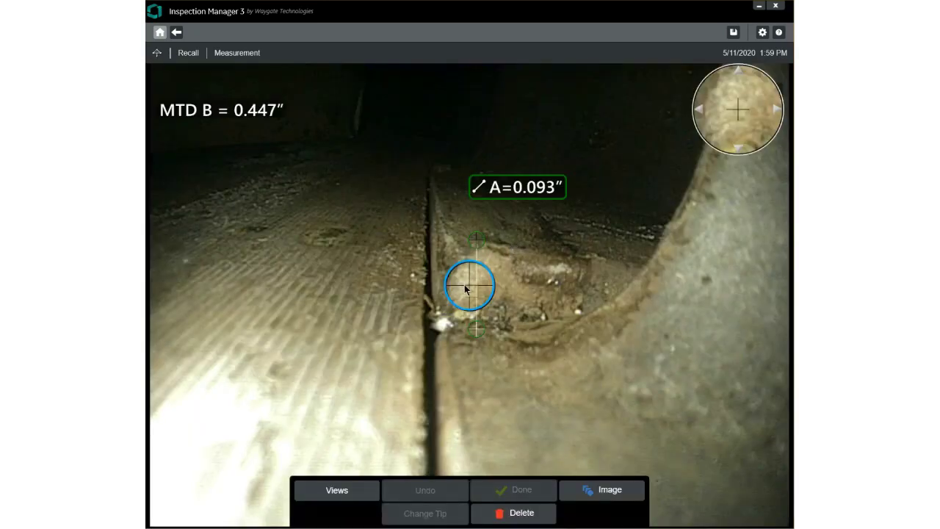
pyautogui.moveTo(471, 288); pyautogui.dragTo(459, 345)
pyautogui.moveTo(470, 281); pyautogui.dragTo(508, 349)
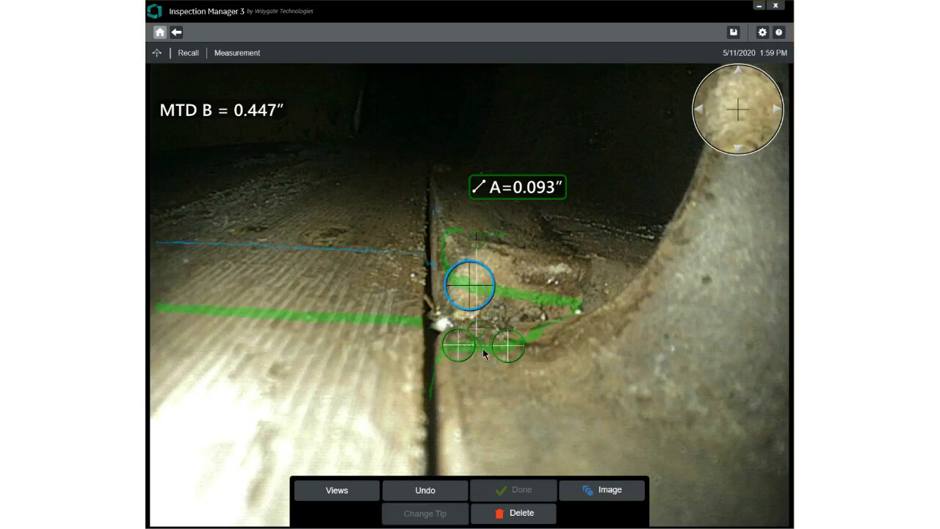
pyautogui.moveTo(474, 288); pyautogui.dragTo(482, 396)
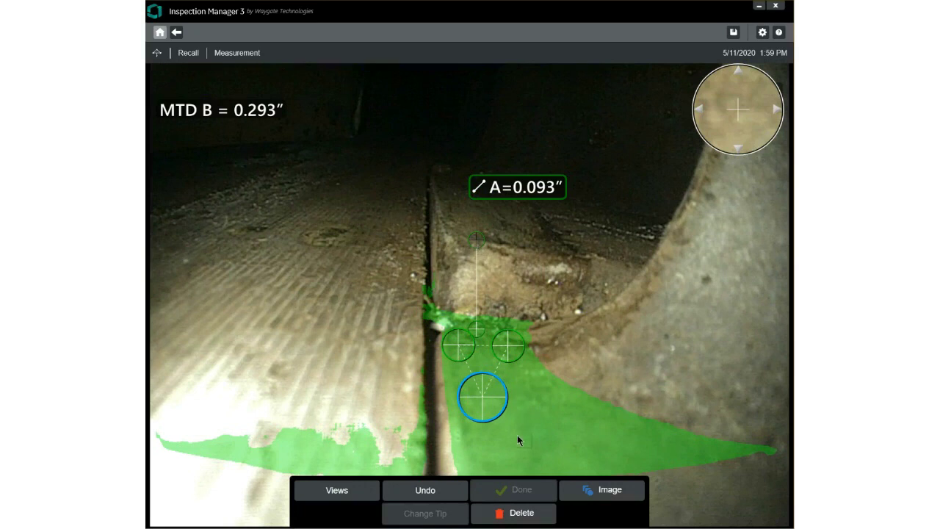
# Set the depth point on the blade's top edge for 0.065″ and move label B to the upper left.
pyautogui.click(476, 240)
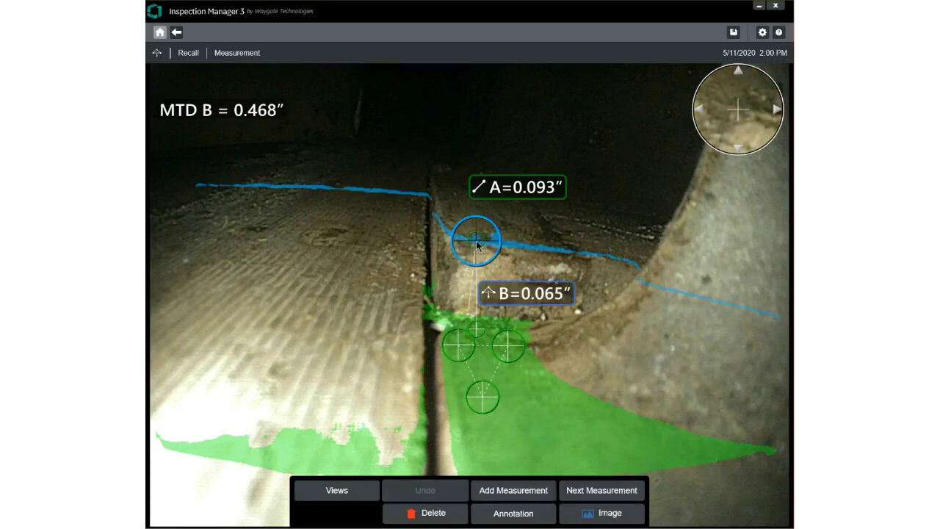
pyautogui.press('Up')
pyautogui.press('Up')
pyautogui.press('Up')
pyautogui.press('Up')
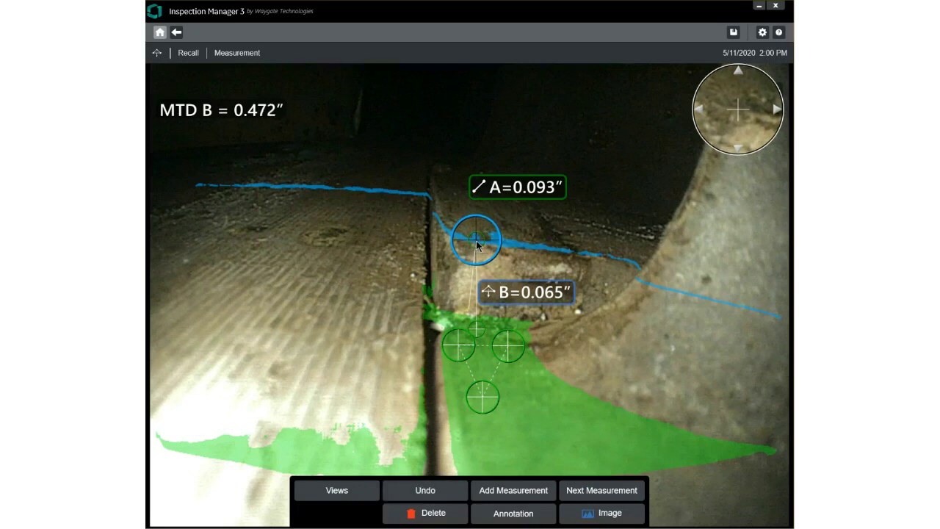
pyautogui.click(538, 296)
pyautogui.moveTo(538, 296); pyautogui.dragTo(315, 192)
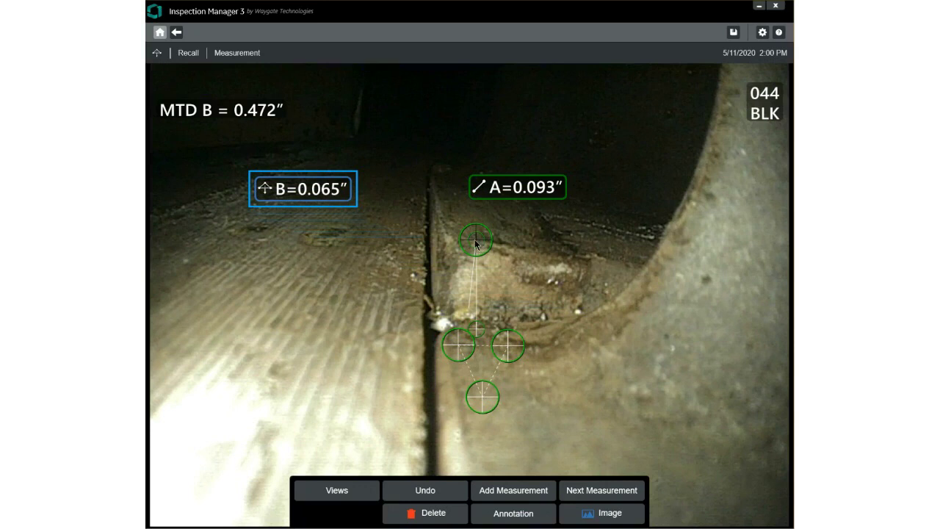
# In the Point Cloud view, adjust depth B's reference points to refine the reading to 0.066″.
pyautogui.click(337, 491)
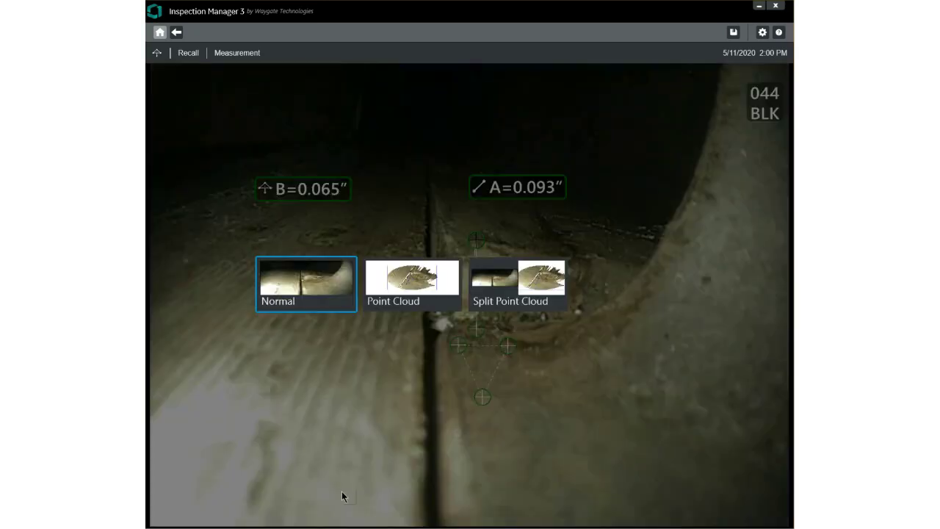
pyautogui.click(419, 293)
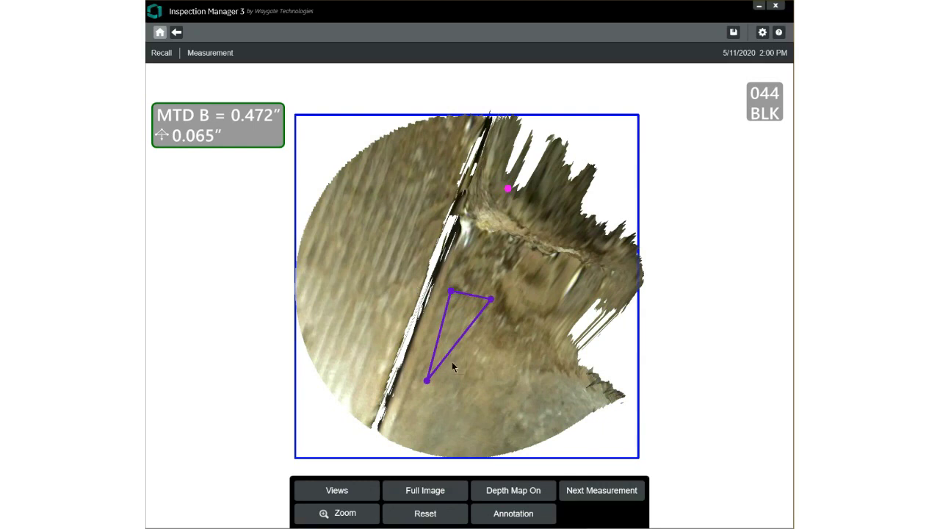
pyautogui.moveTo(545, 400); pyautogui.dragTo(555, 358)
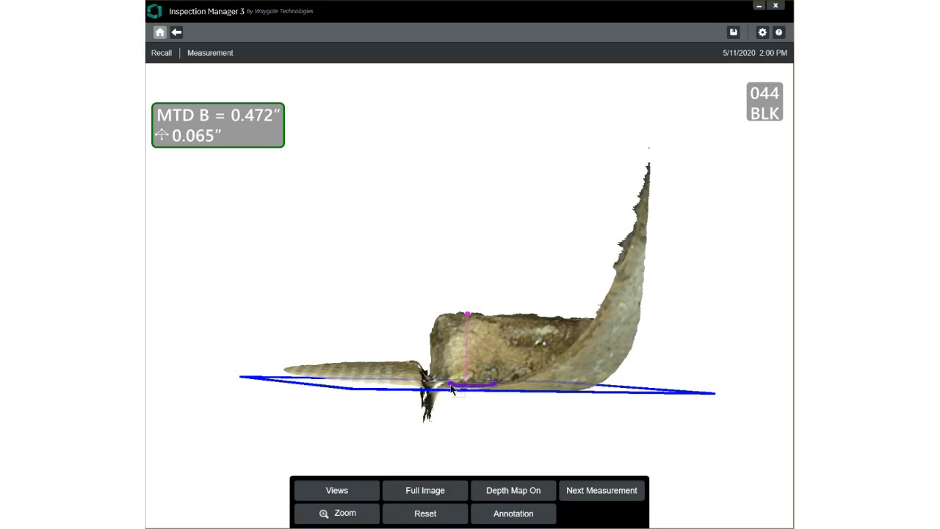
pyautogui.moveTo(483, 396)
pyautogui.mouseDown()
pyautogui.moveTo(556, 362)
pyautogui.moveTo(492, 360)
pyautogui.mouseUp()
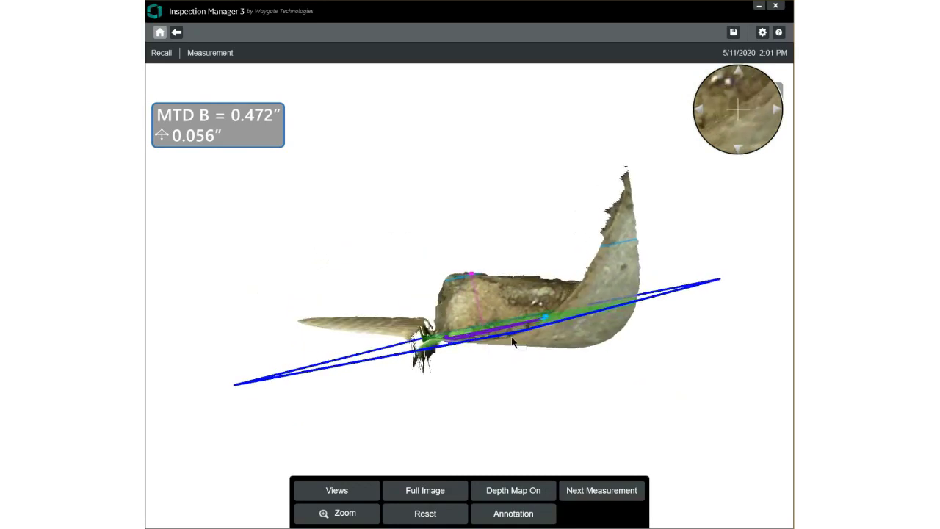
pyautogui.moveTo(538, 332)
pyautogui.mouseDown()
pyautogui.moveTo(546, 328)
pyautogui.moveTo(542, 338)
pyautogui.mouseUp()
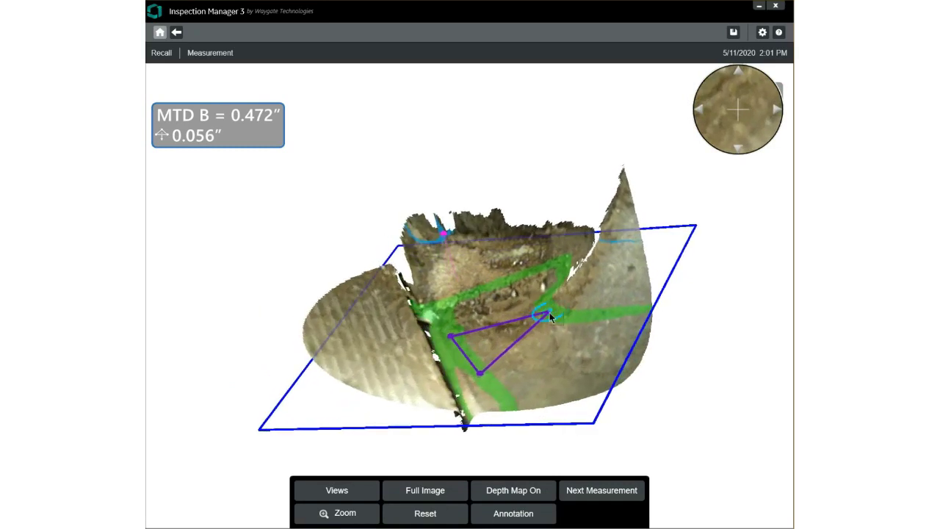
pyautogui.moveTo(550, 313); pyautogui.dragTo(505, 335)
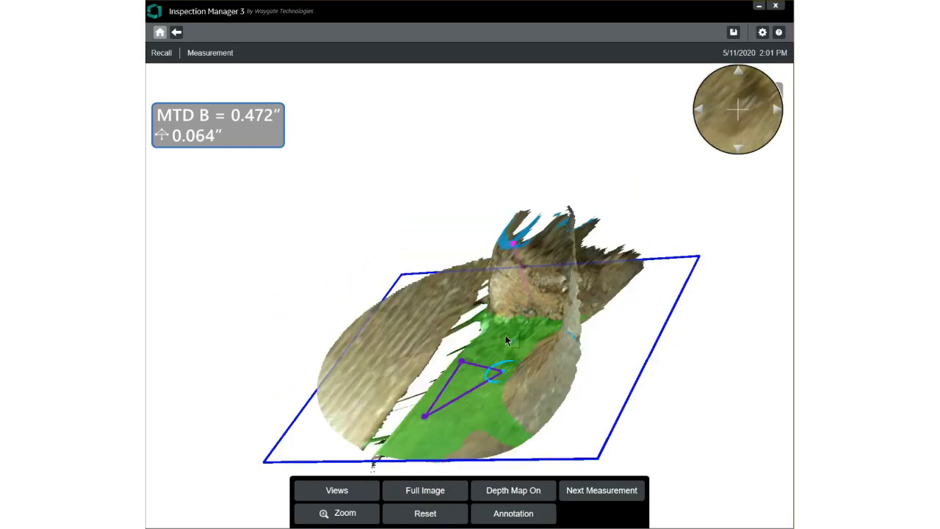
pyautogui.moveTo(478, 418); pyautogui.dragTo(490, 408)
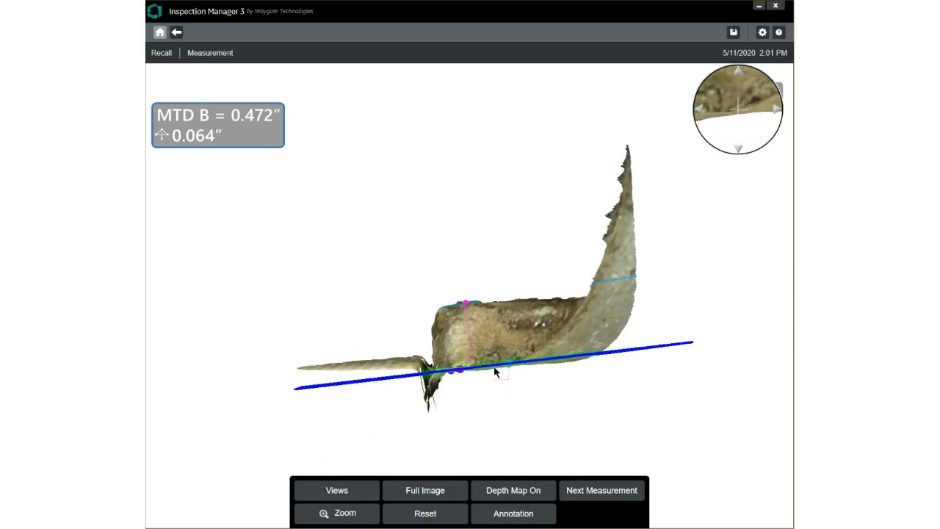
pyautogui.moveTo(510, 369); pyautogui.dragTo(490, 378)
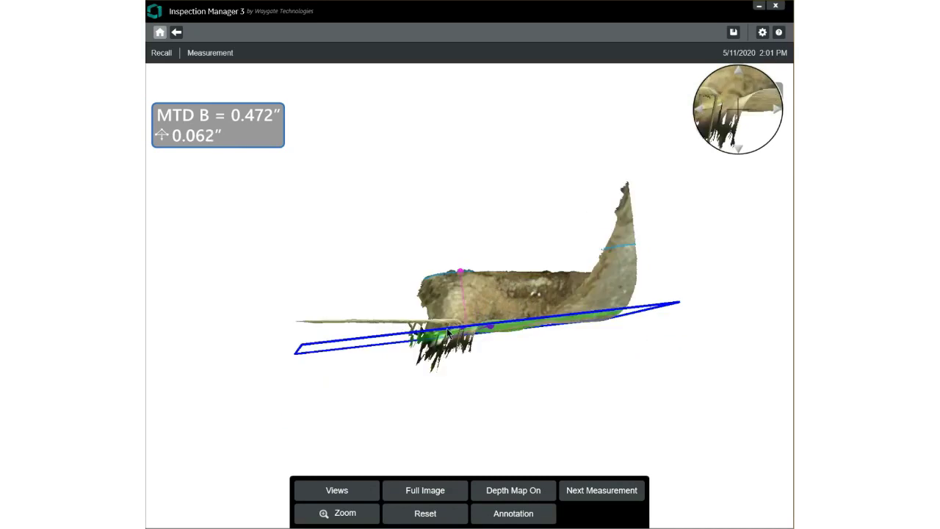
pyautogui.moveTo(497, 307); pyautogui.dragTo(470, 410)
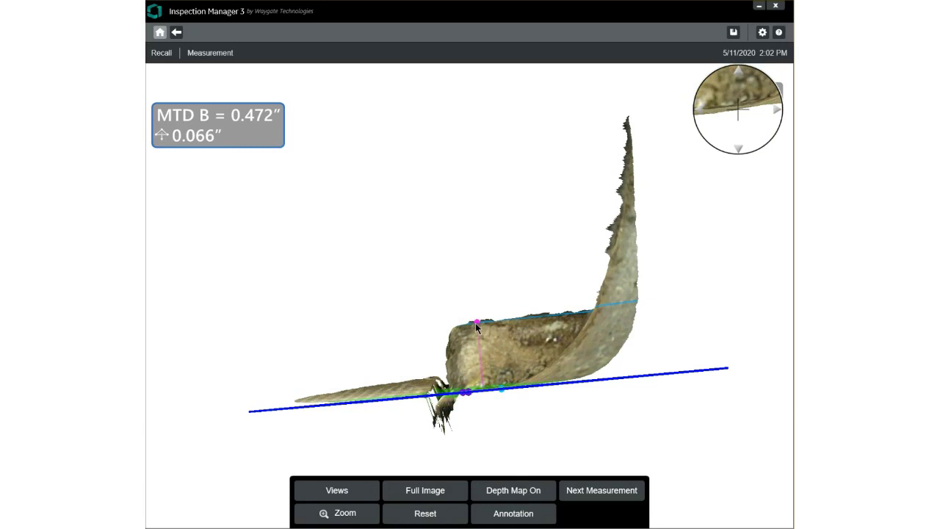
# Rotate the model to check the depth line, center the readout, and show the image and 3-D model side by side.
pyautogui.moveTo(621, 358); pyautogui.dragTo(529, 352)
pyautogui.moveTo(474, 372); pyautogui.dragTo(445, 363)
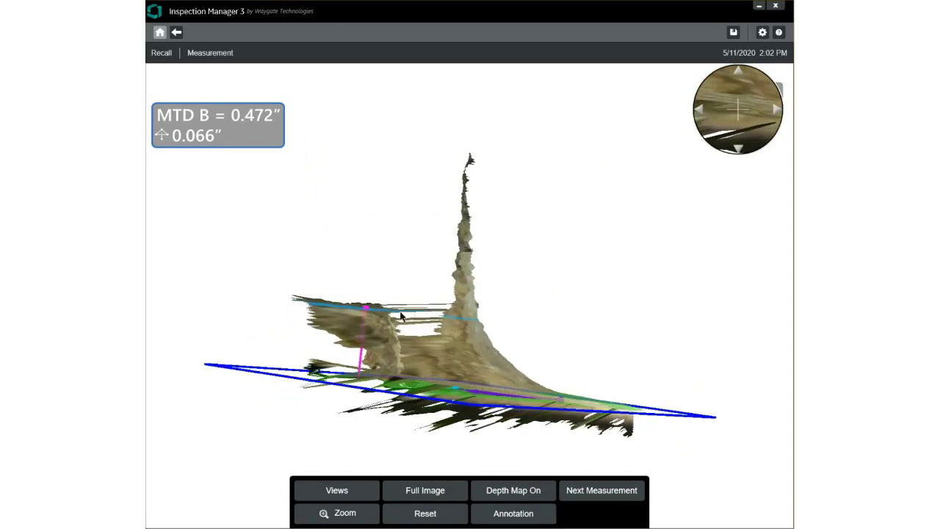
pyautogui.moveTo(523, 368); pyautogui.dragTo(464, 357)
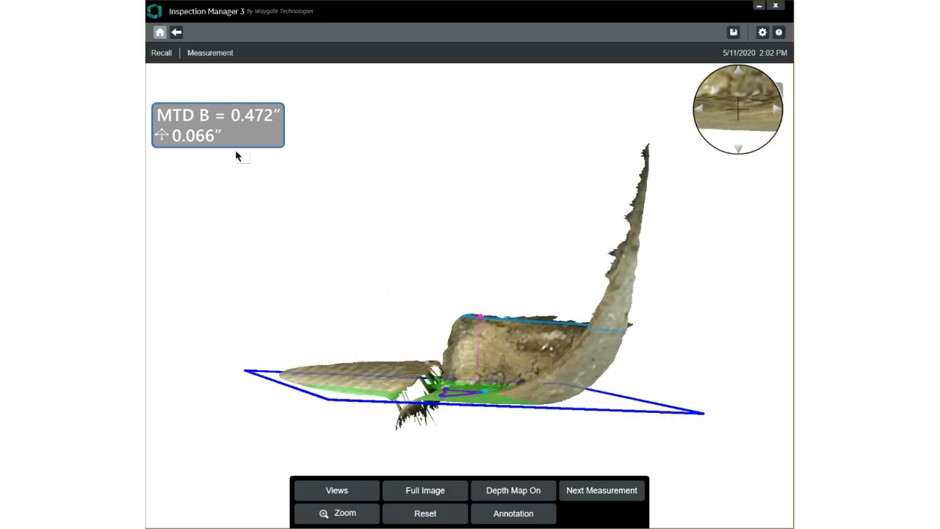
pyautogui.moveTo(228, 144); pyautogui.dragTo(491, 296)
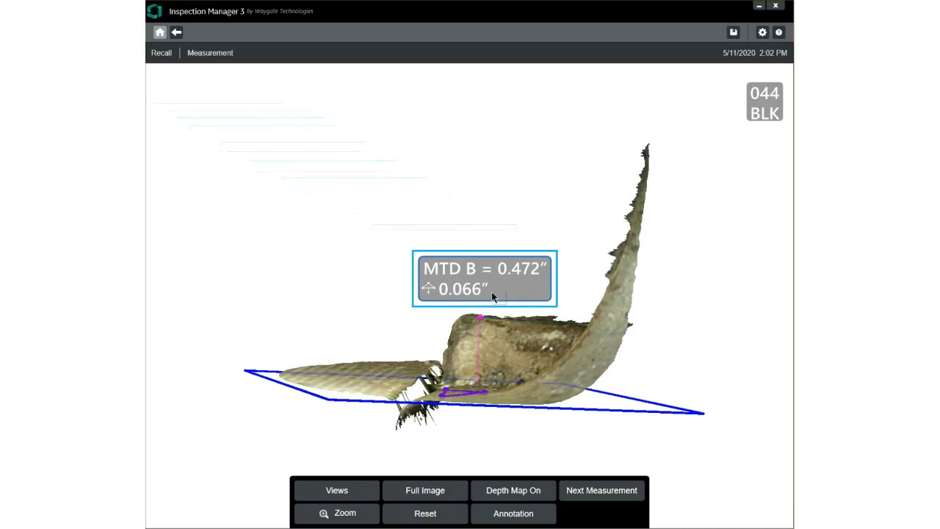
pyautogui.click(344, 490)
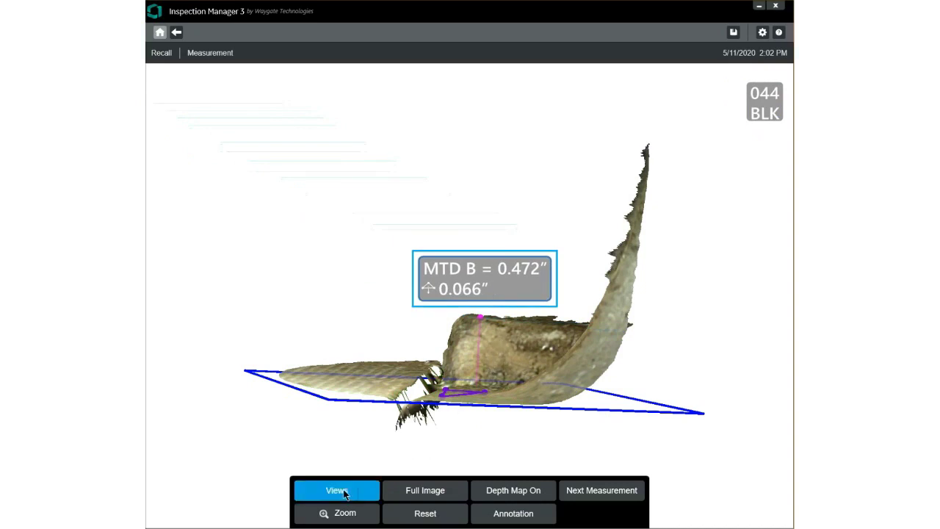
pyautogui.click(307, 277)
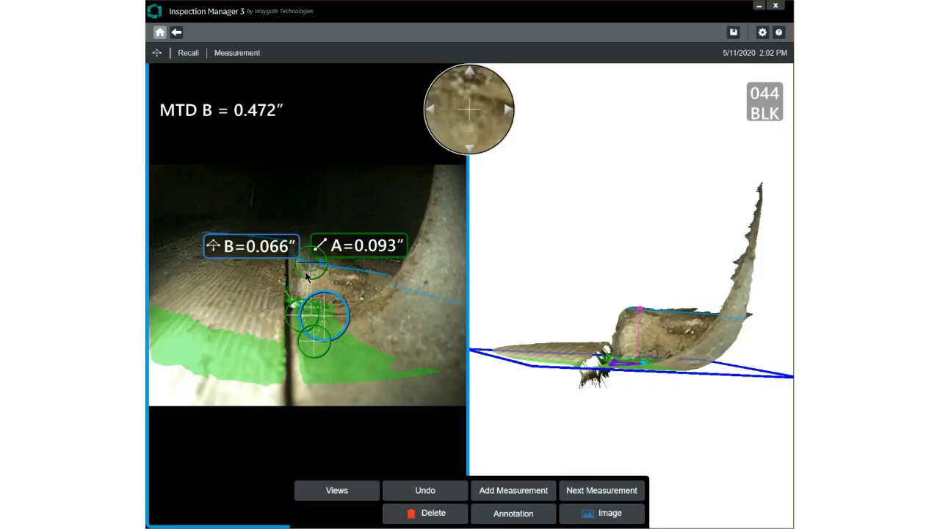